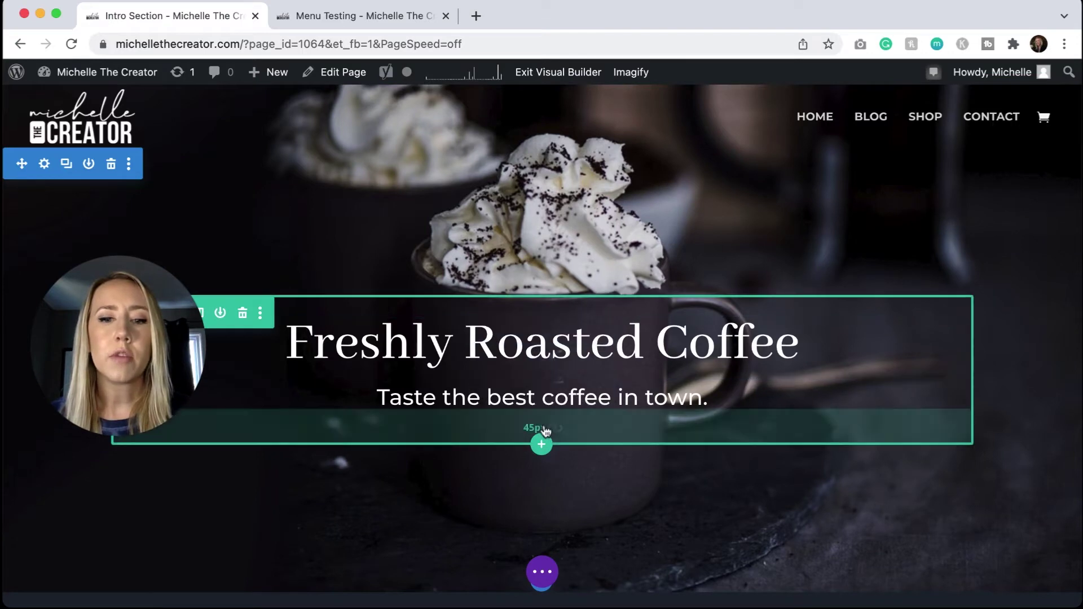
- Add a Button module under the tagline and enable custom button styles
click(542, 429)
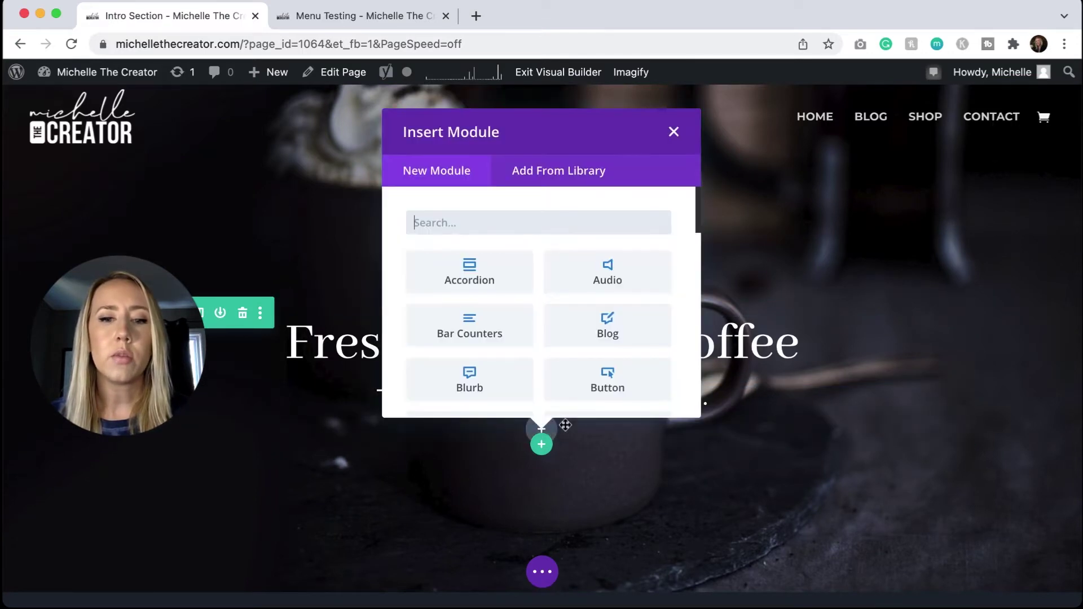
click(614, 386)
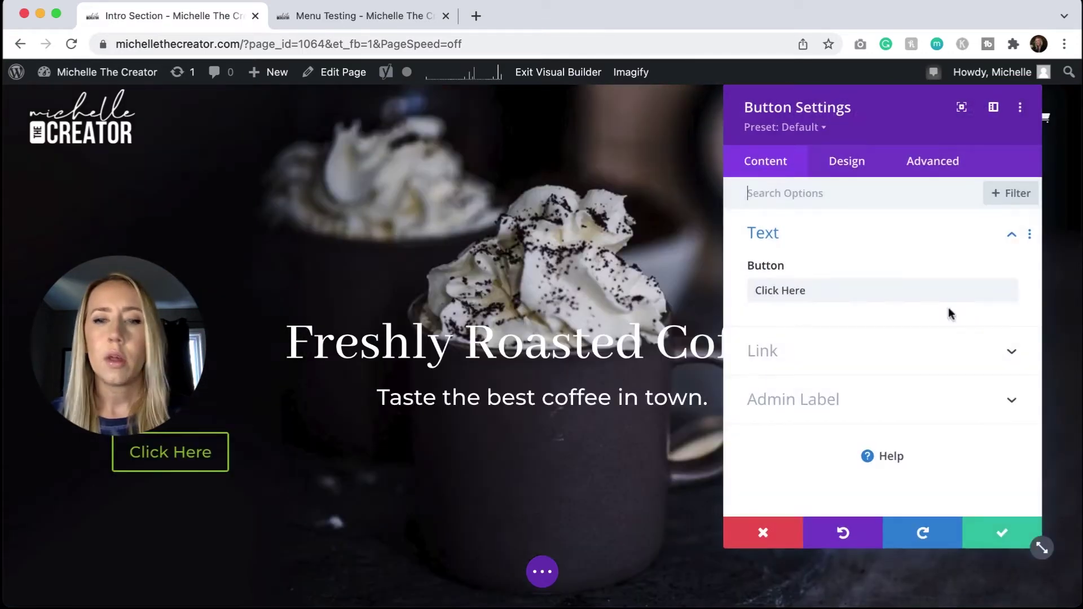
click(854, 172)
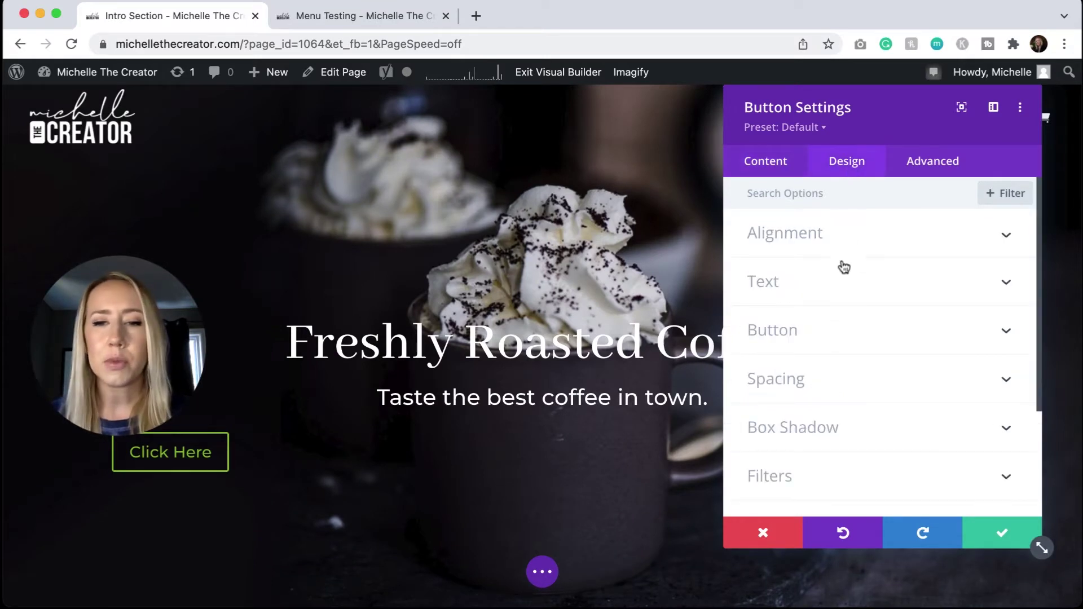
click(821, 331)
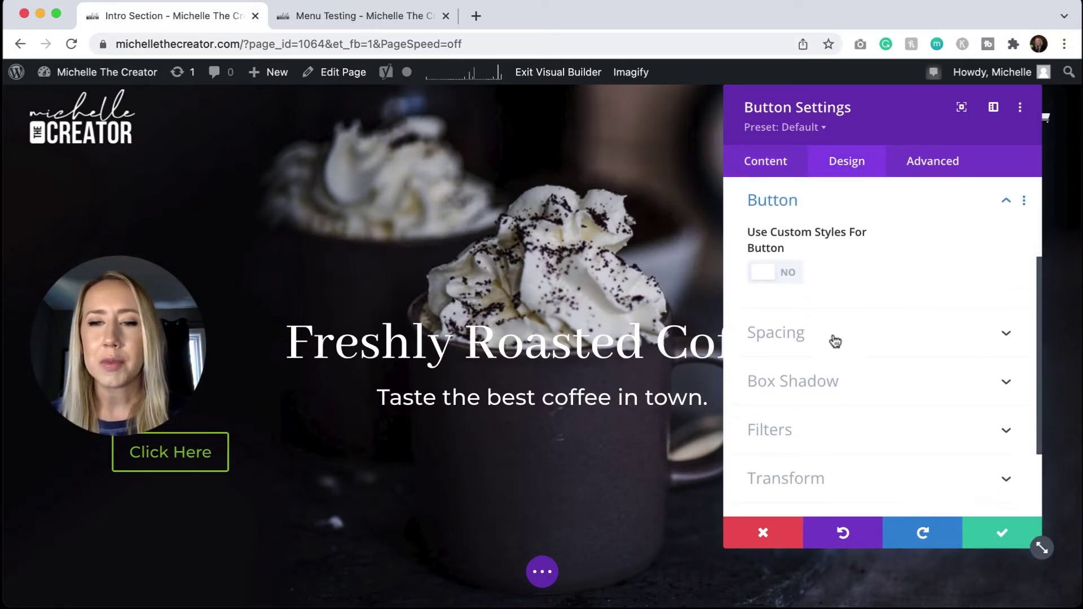
click(768, 274)
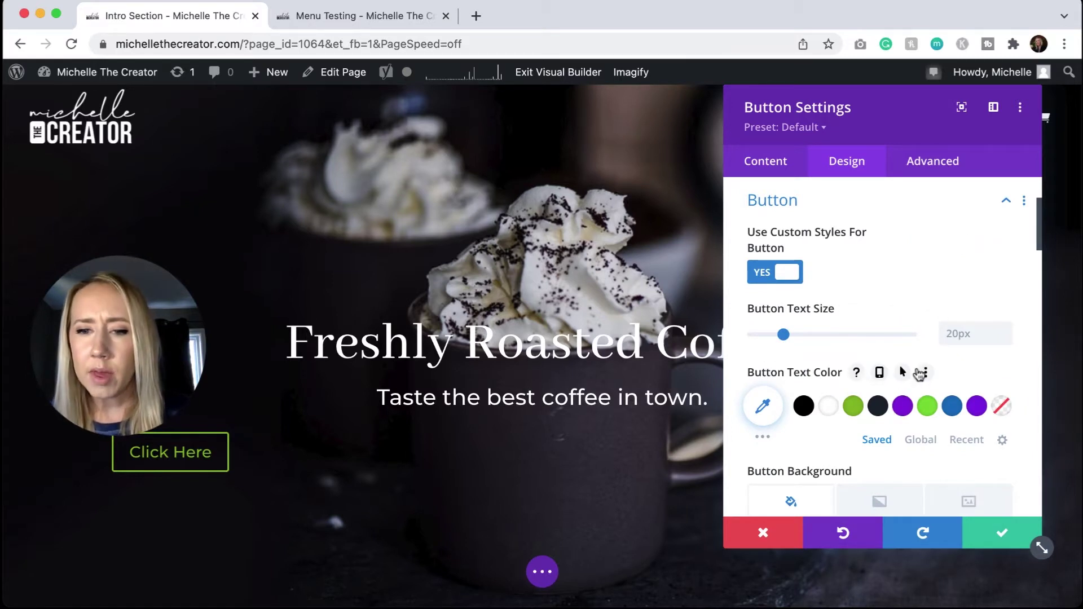
- Set the button text to white and its background and border colour to #8b00e2
click(829, 406)
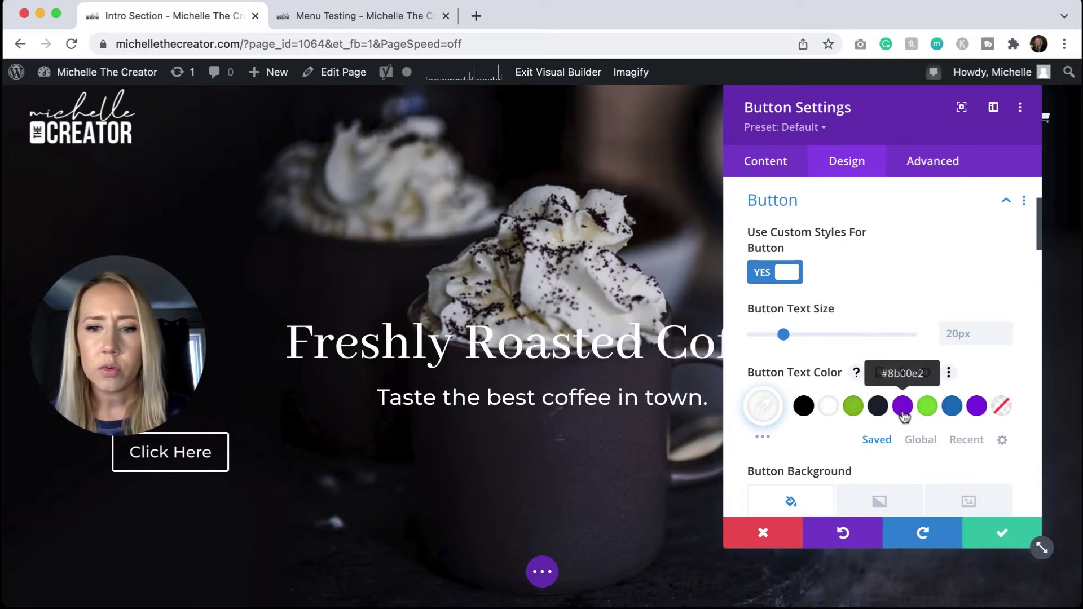
scroll(903, 416, down, 5)
click(880, 408)
scroll(903, 410, down, 3)
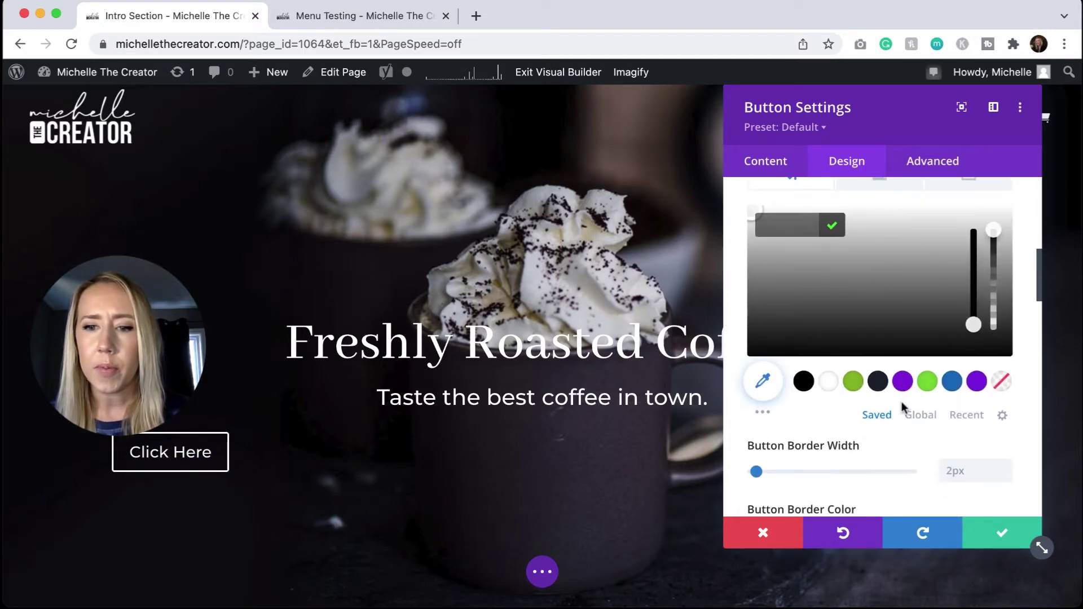
click(903, 383)
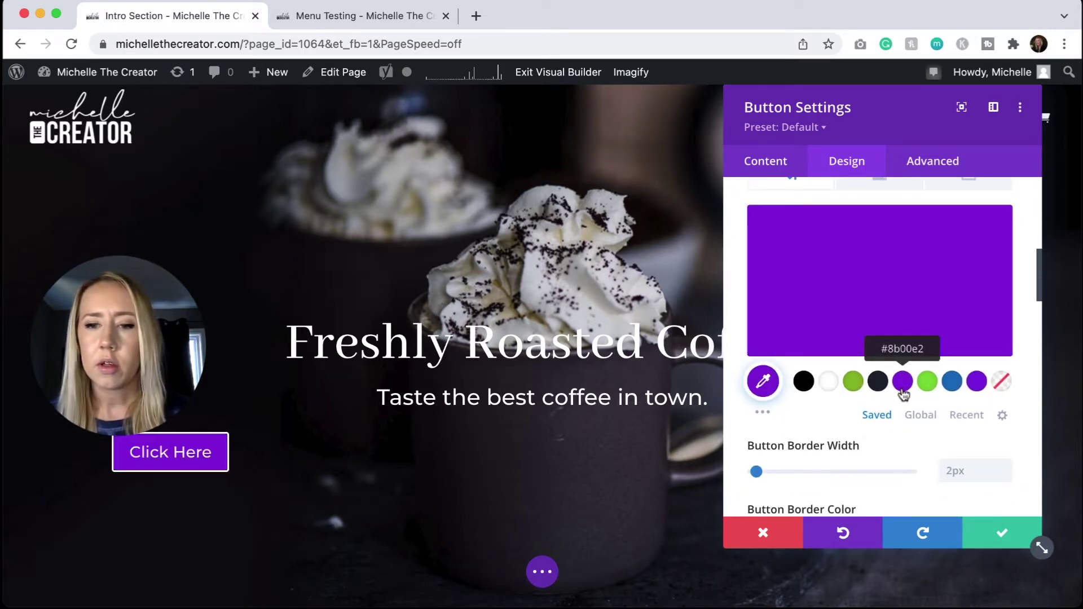
scroll(891, 409, down, 4)
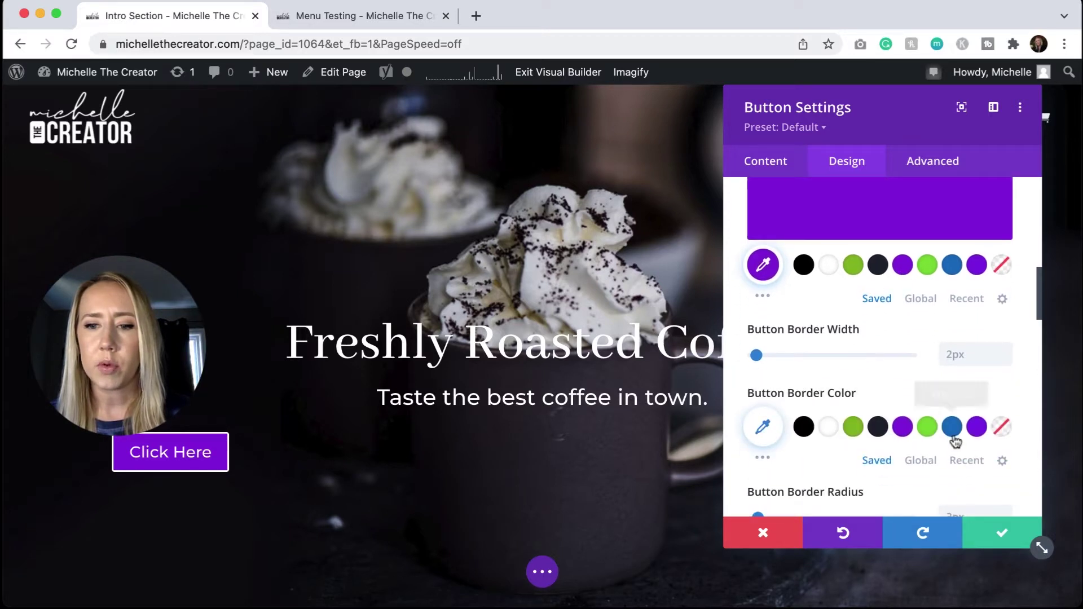
click(903, 429)
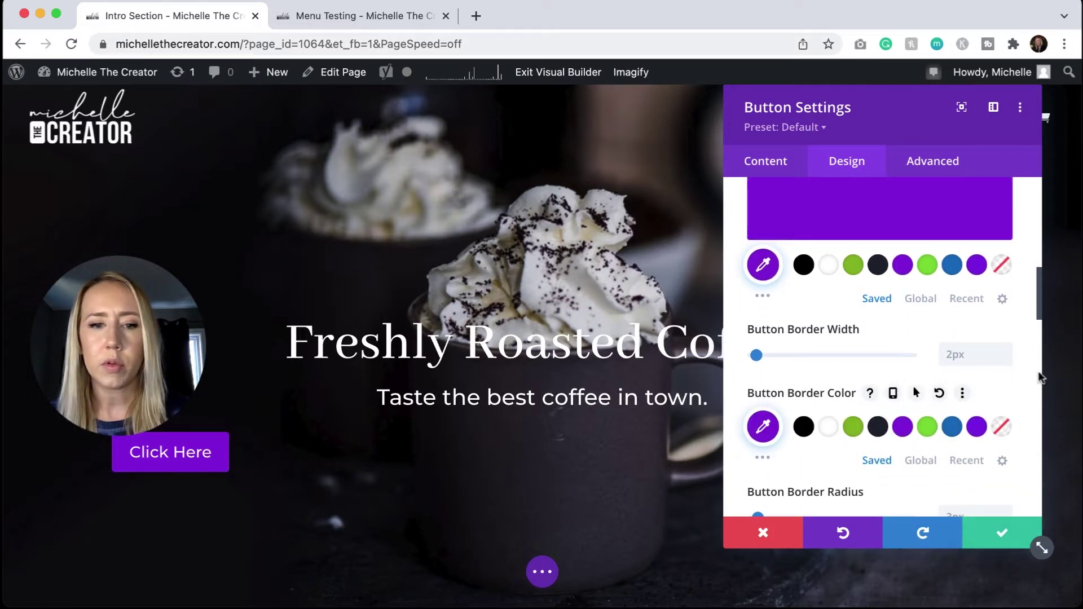
scroll(959, 349, up, 10)
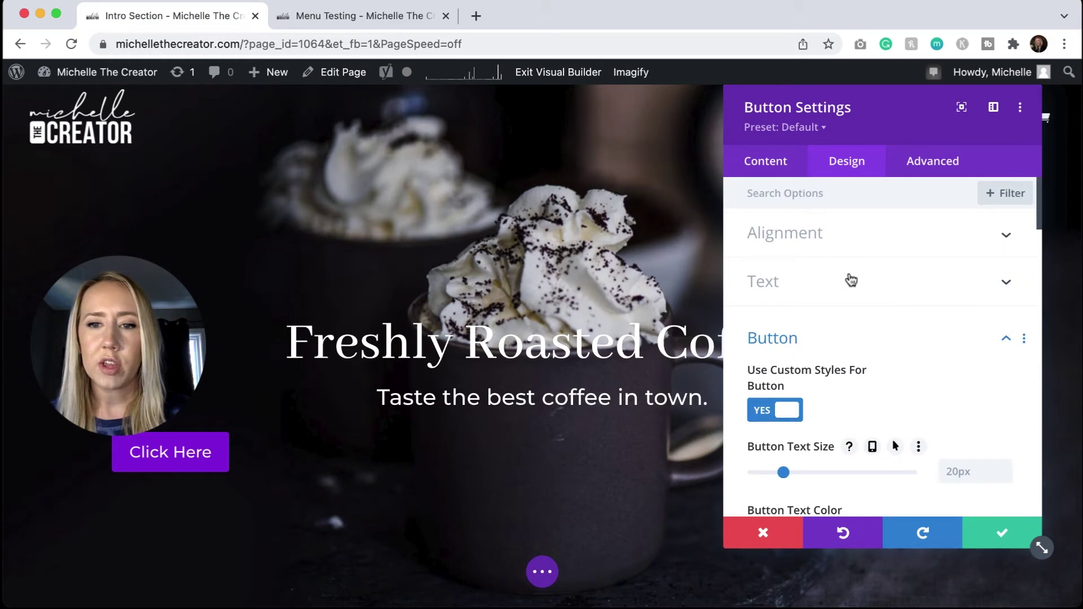
- Change the button label from Click Here to Order Online
click(776, 169)
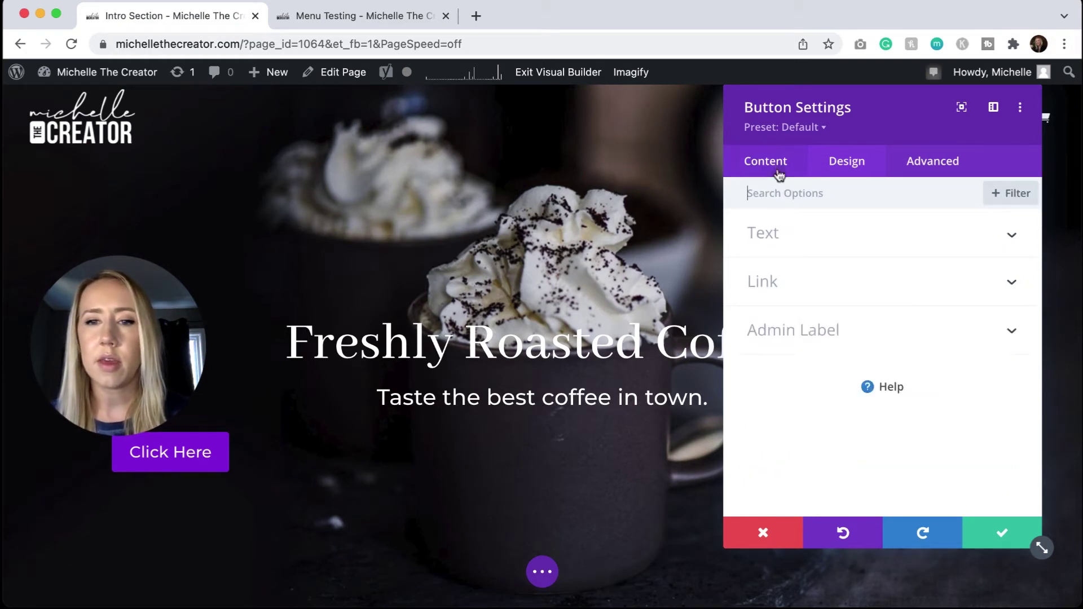
click(823, 242)
triple_click(837, 291)
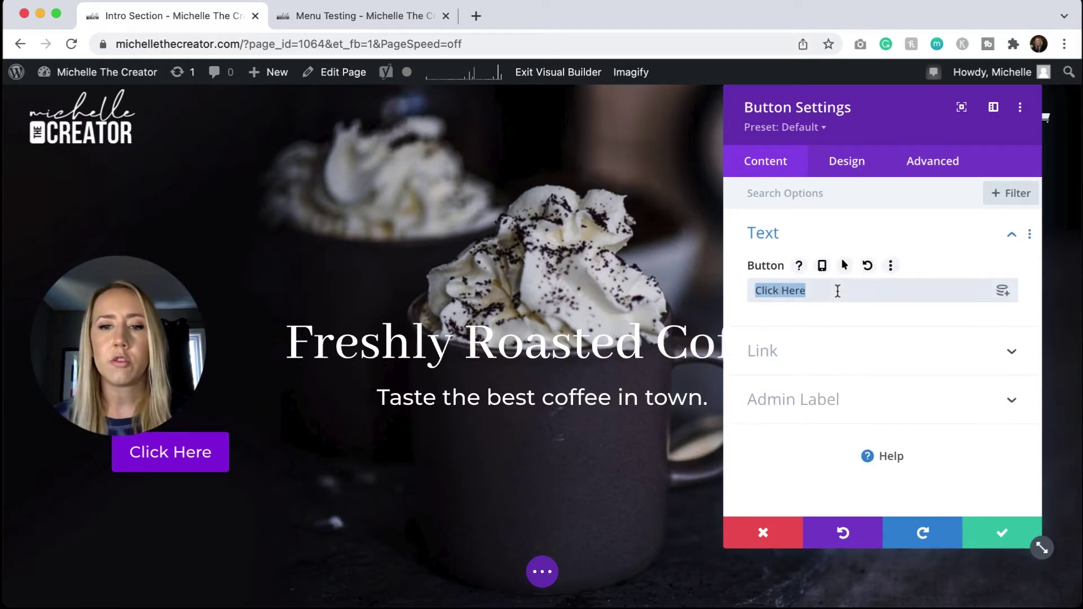
text(Order Online)
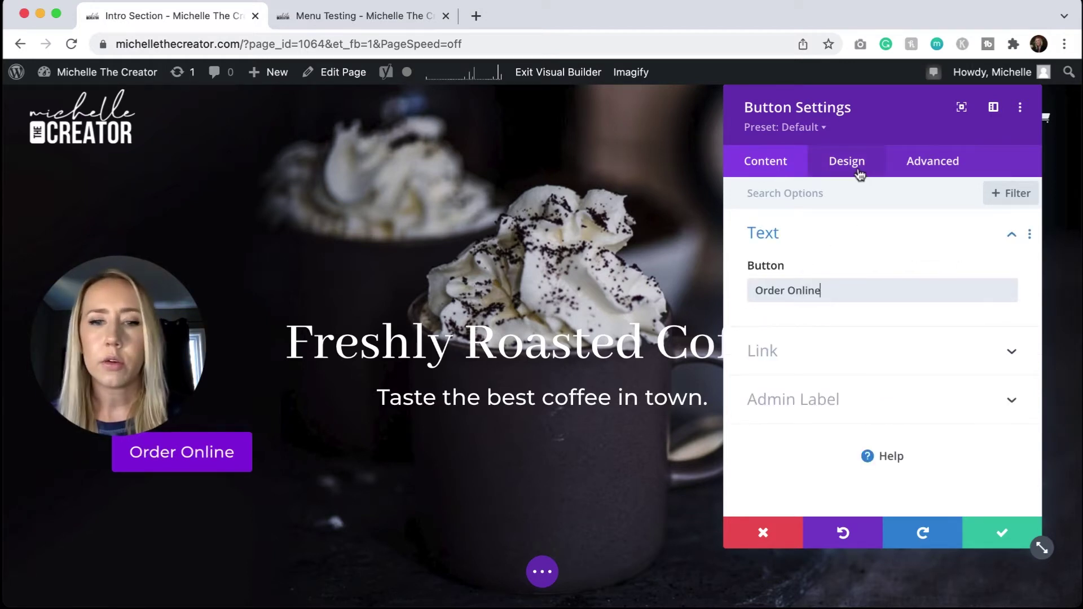
- Make the button text uppercase, center-align the button, and save its settings
click(858, 170)
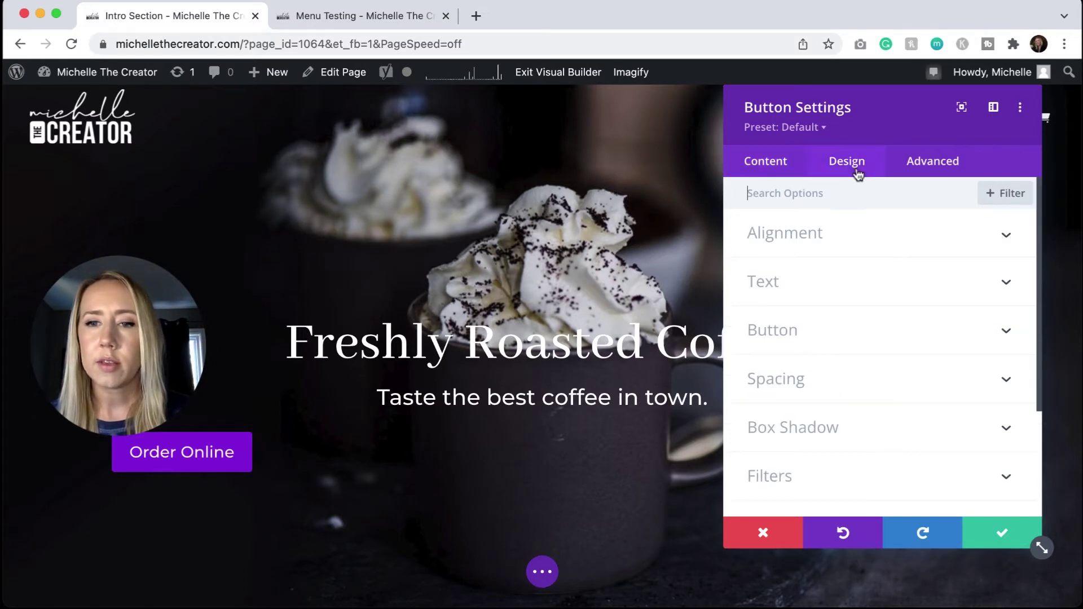
click(829, 331)
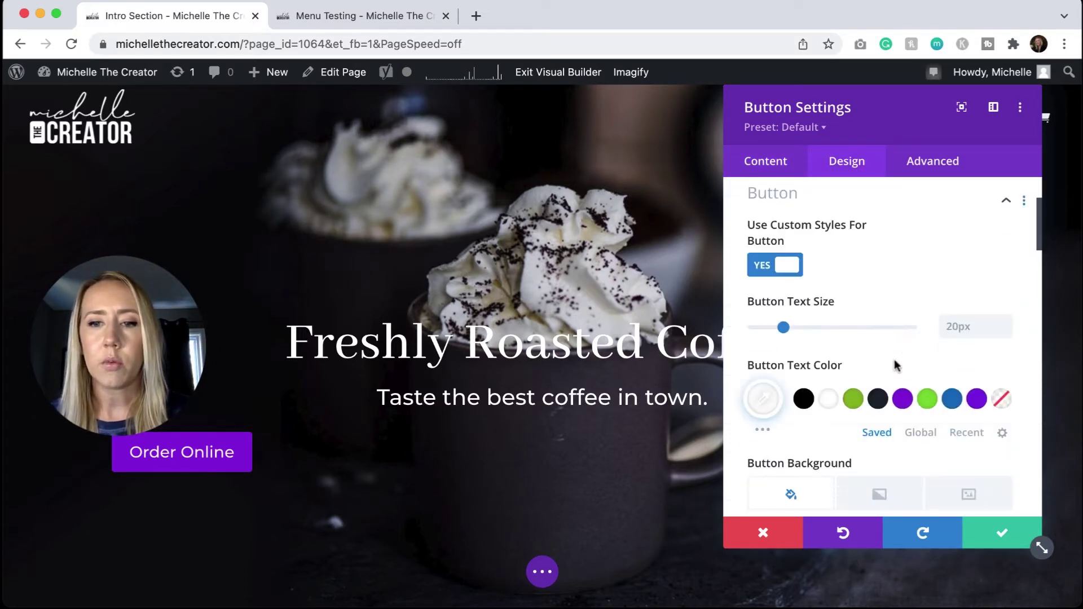
scroll(895, 363, down, 5)
scroll(895, 363, down, 10)
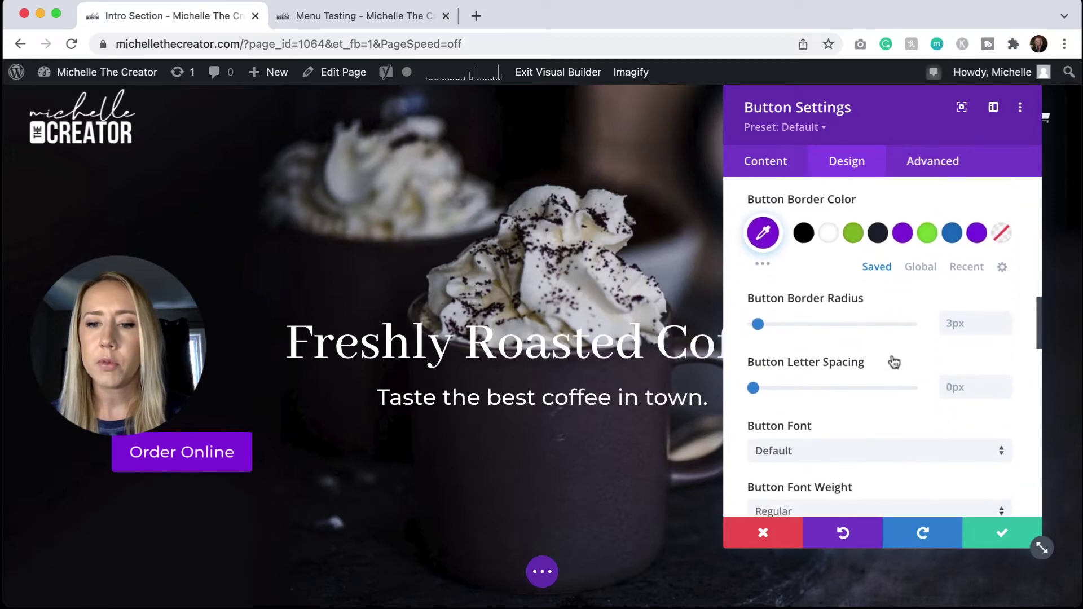
click(813, 355)
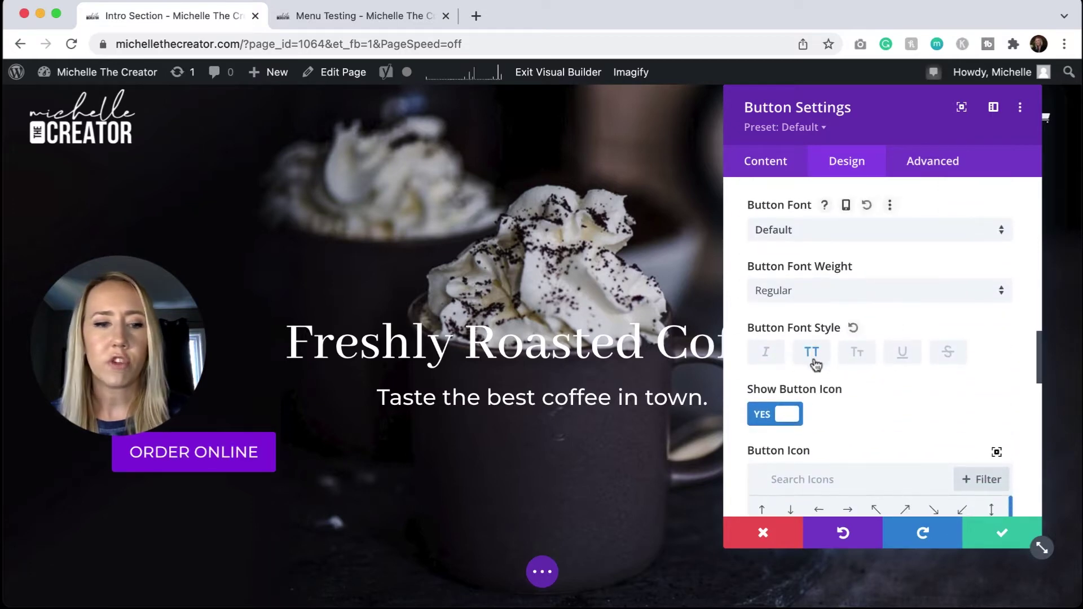
scroll(899, 287, up, 15)
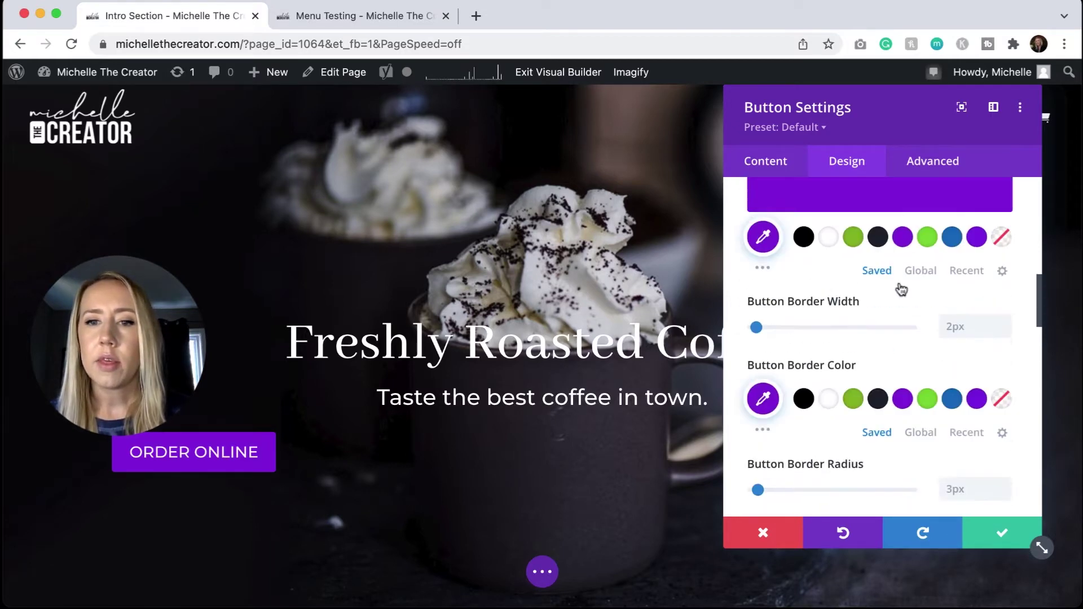
click(846, 240)
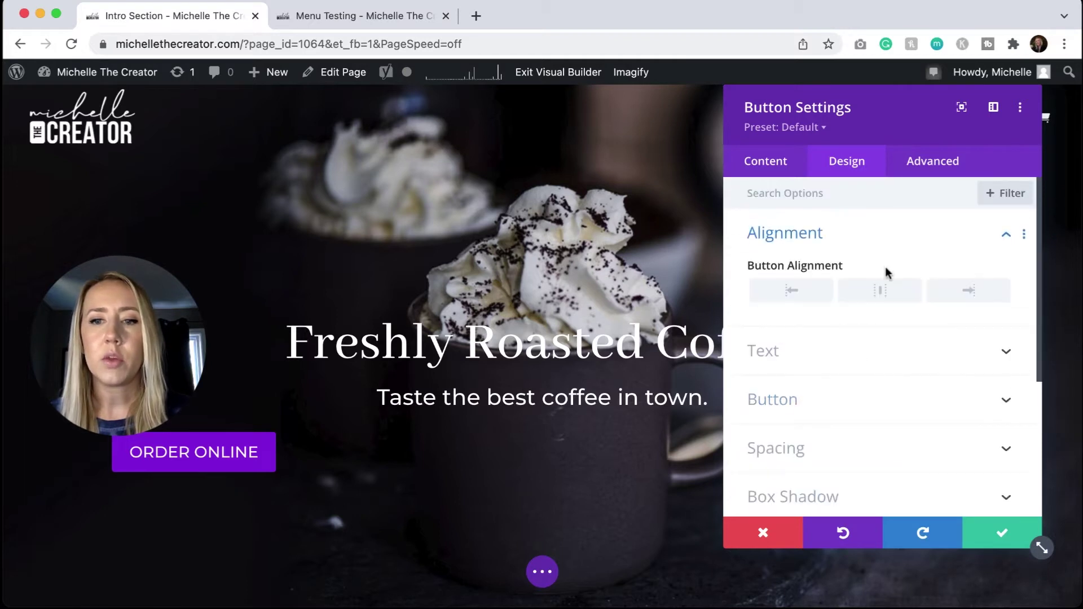
click(884, 291)
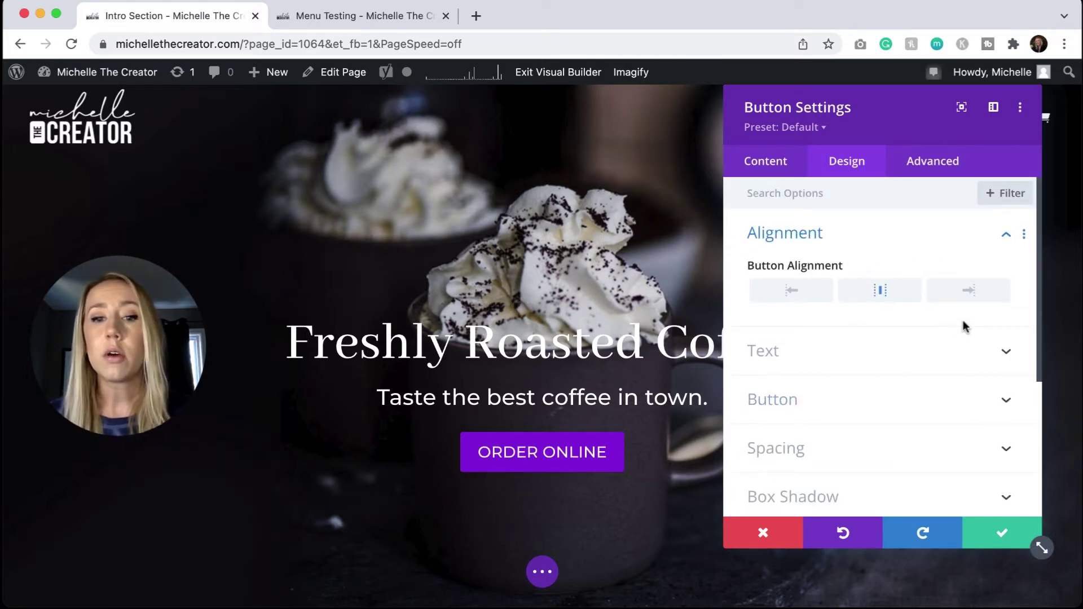
click(1003, 536)
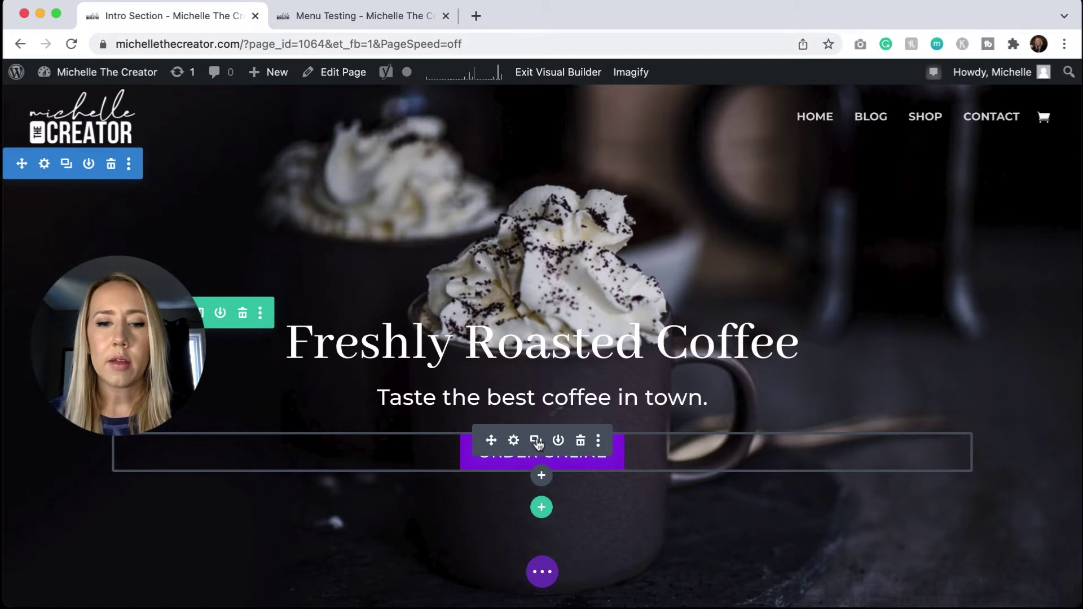
- Duplicate the ORDER ONLINE button and relabel the copy View Menu
click(537, 443)
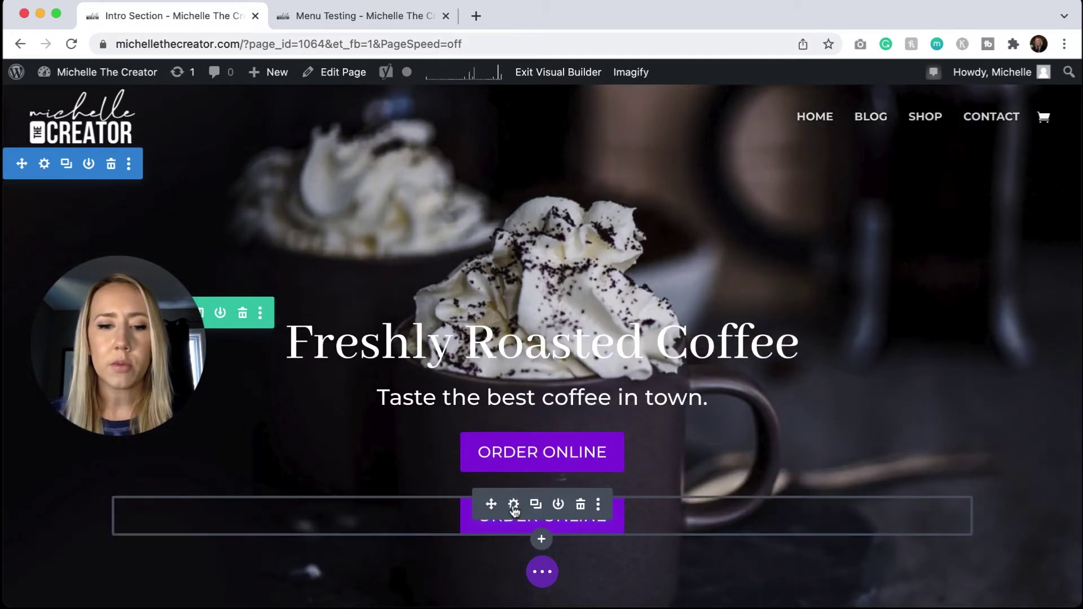
click(513, 504)
click(838, 290)
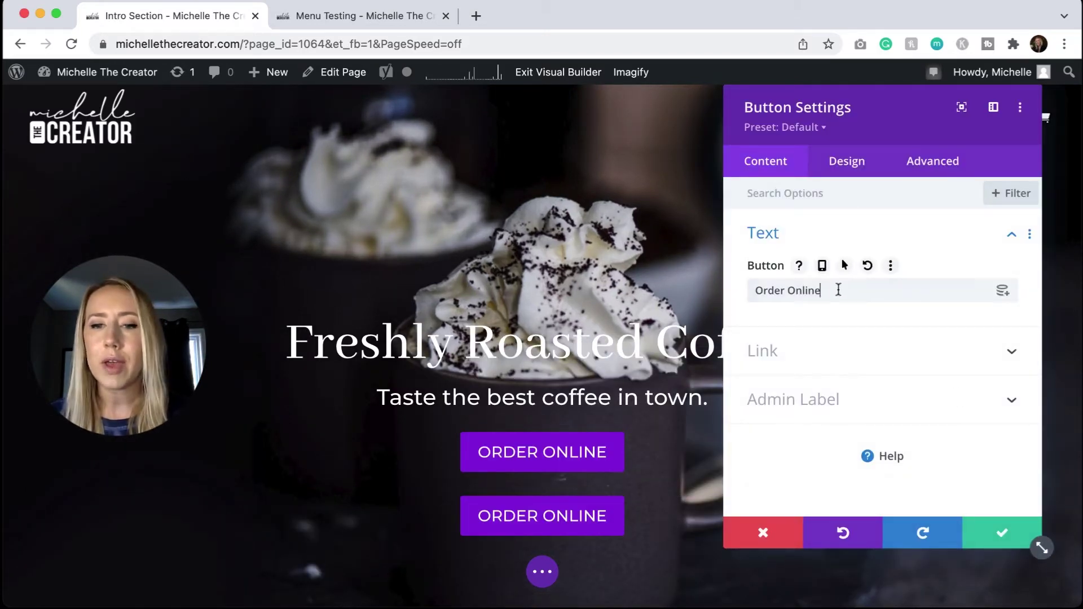
key(super+a)
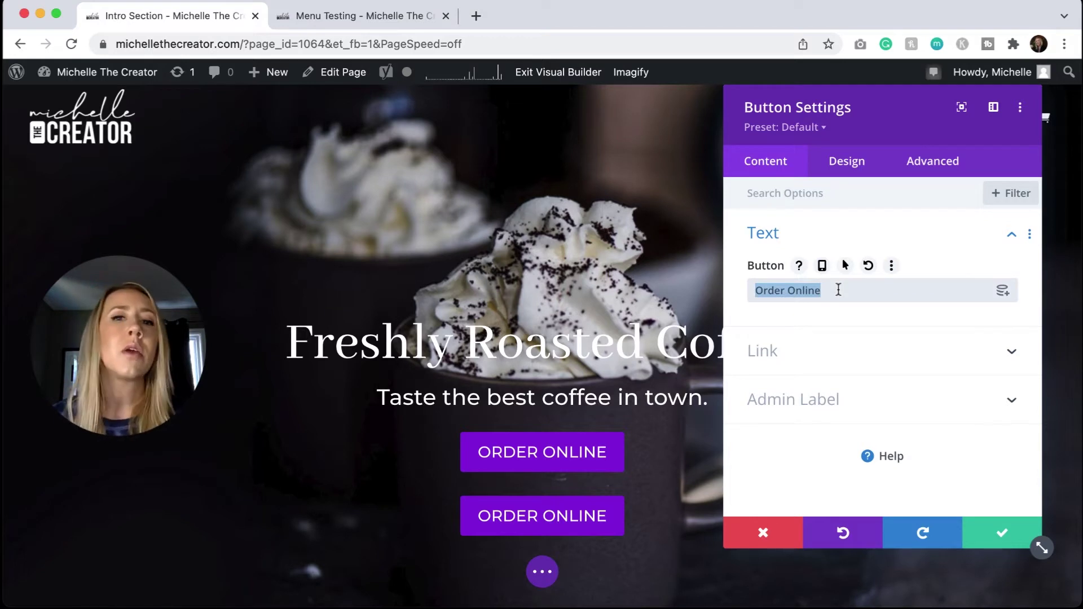
text(View Menu)
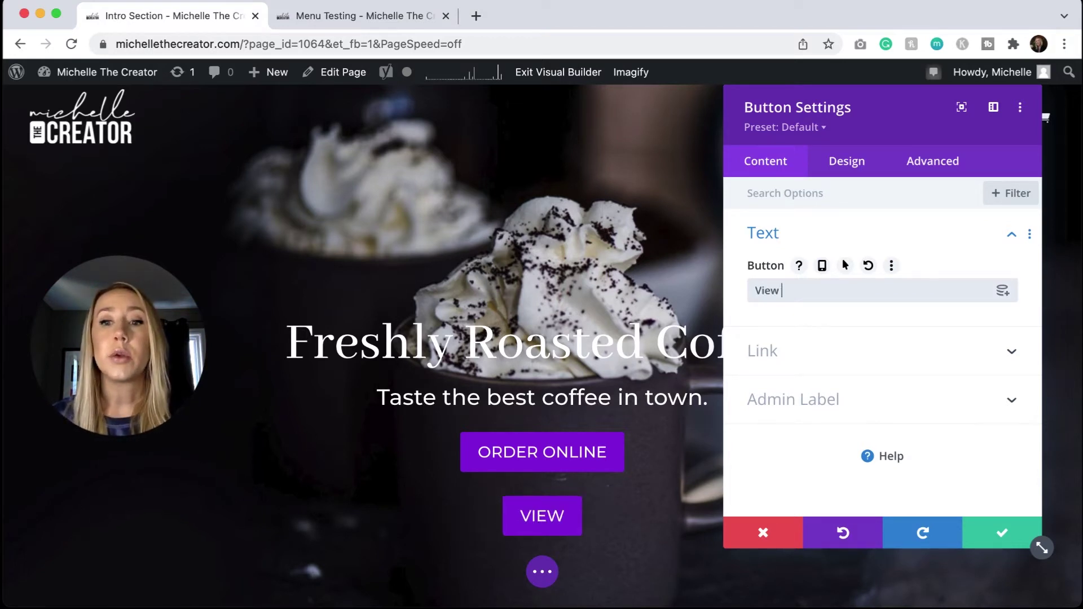
- Remove the View Menu button's purple fill, make its border white (#ffffff), and save
click(856, 165)
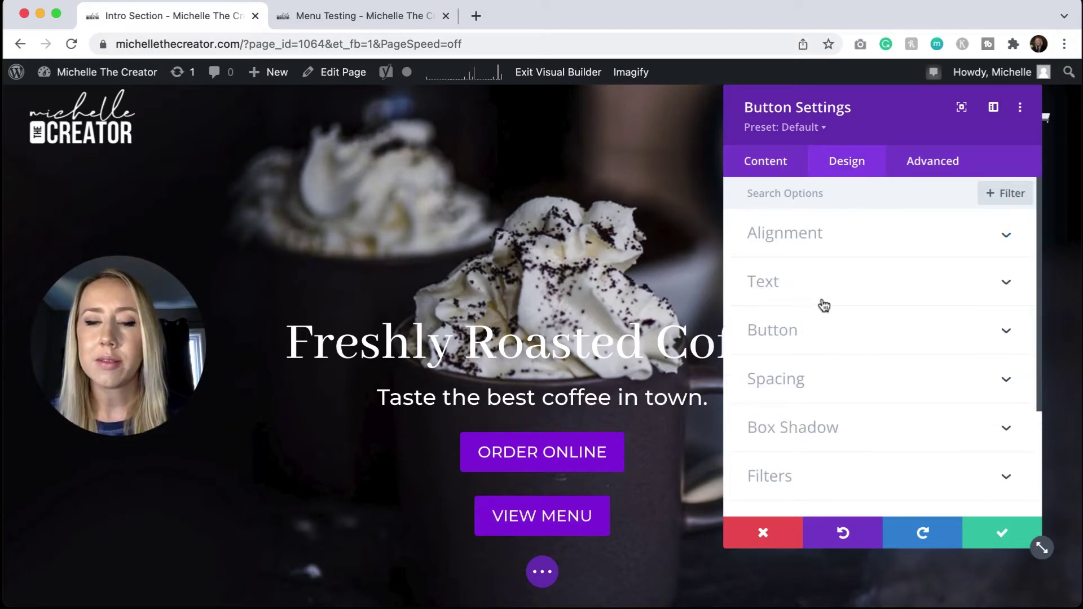
click(822, 329)
scroll(831, 312, down, 2)
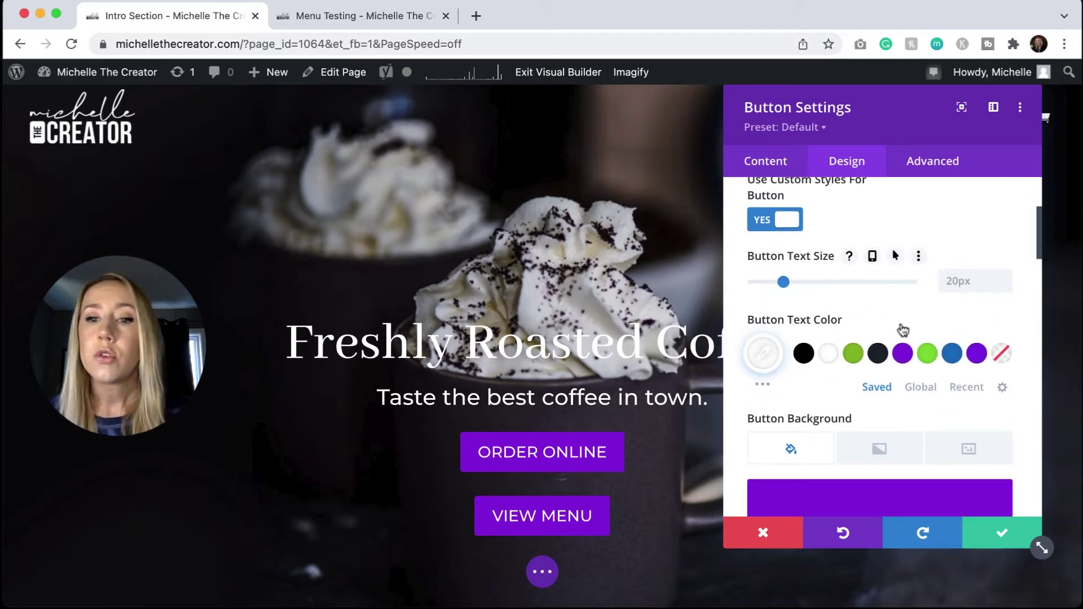
scroll(914, 333, down, 4)
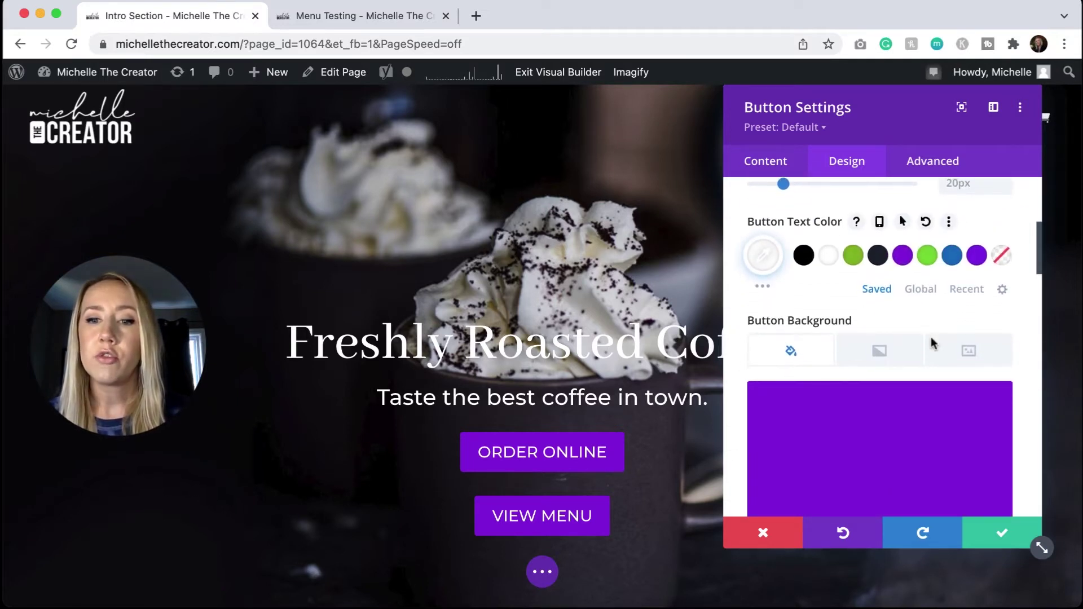
scroll(932, 343, down, 2)
scroll(932, 342, up, 2)
scroll(933, 344, down, 2)
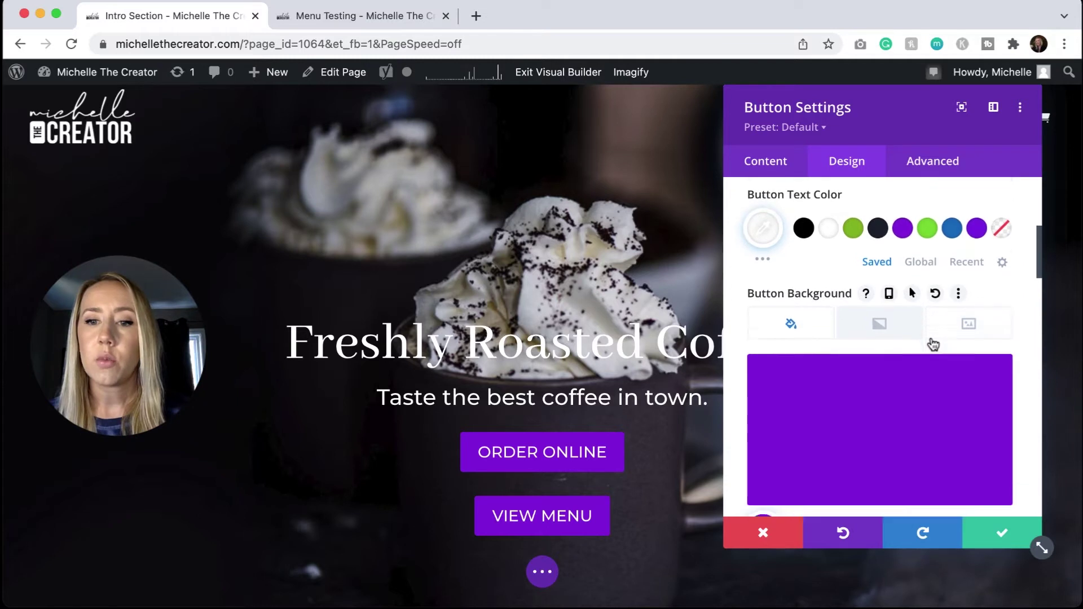
click(963, 363)
scroll(938, 378, down, 5)
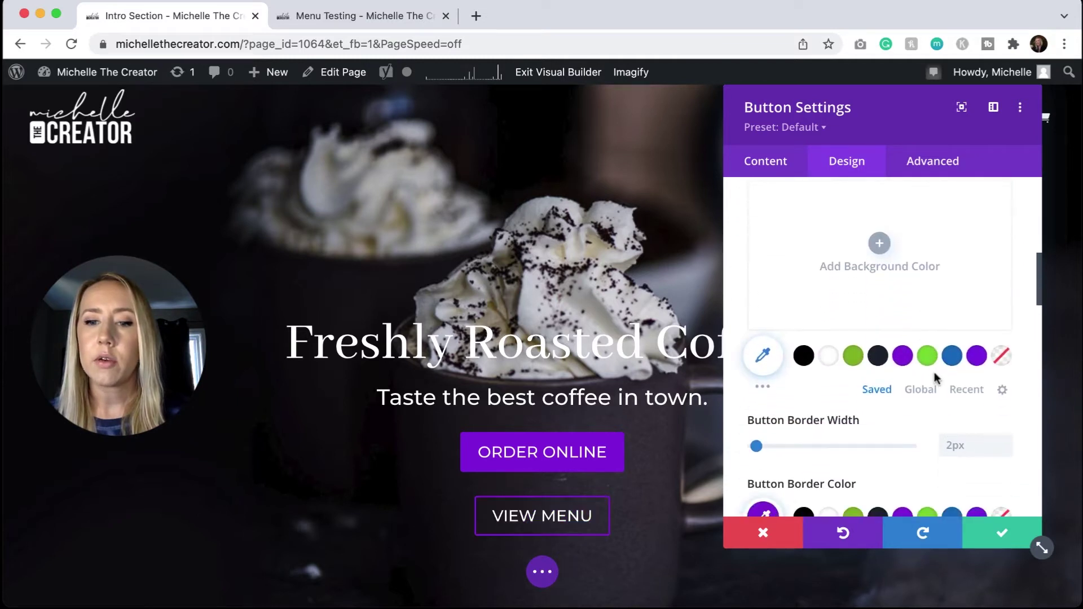
scroll(936, 377, down, 3)
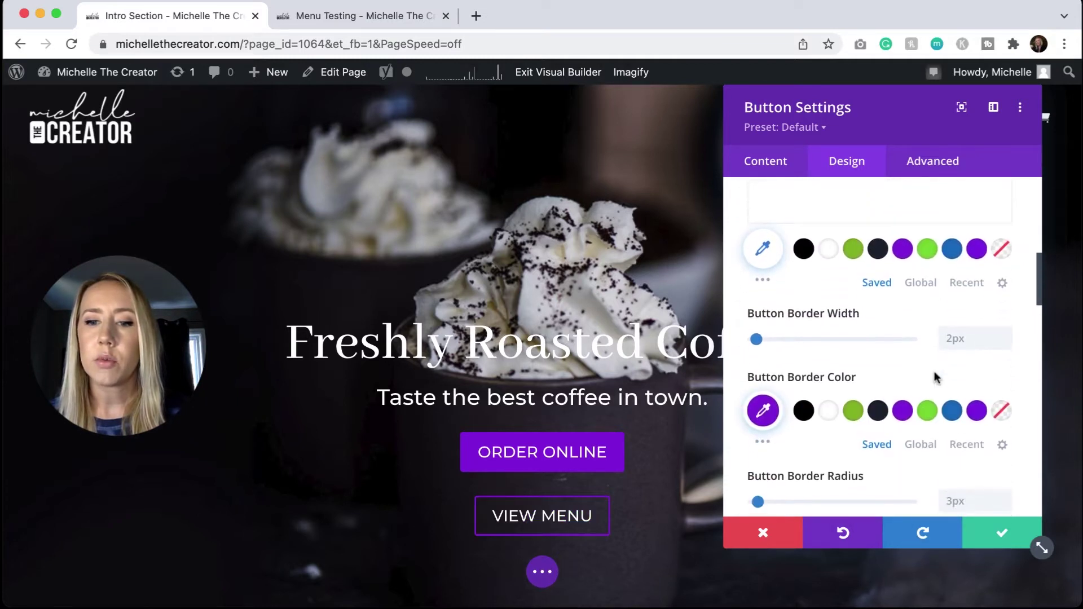
click(832, 414)
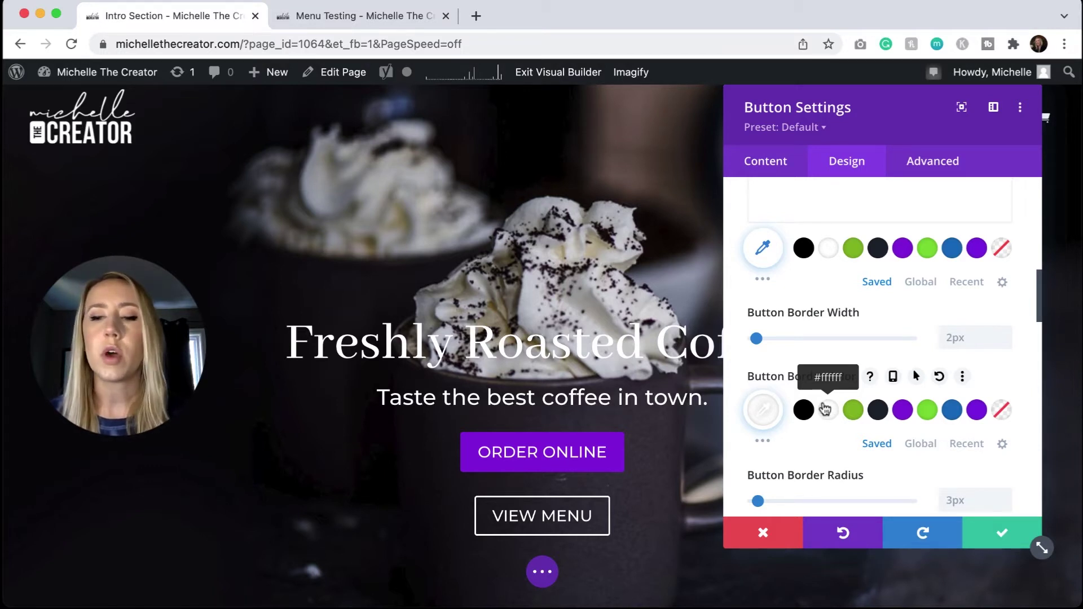
click(990, 534)
- Insert a two-column row and drag ORDER ONLINE into the left column, VIEW MENU into the right
scroll(691, 541, down, 2)
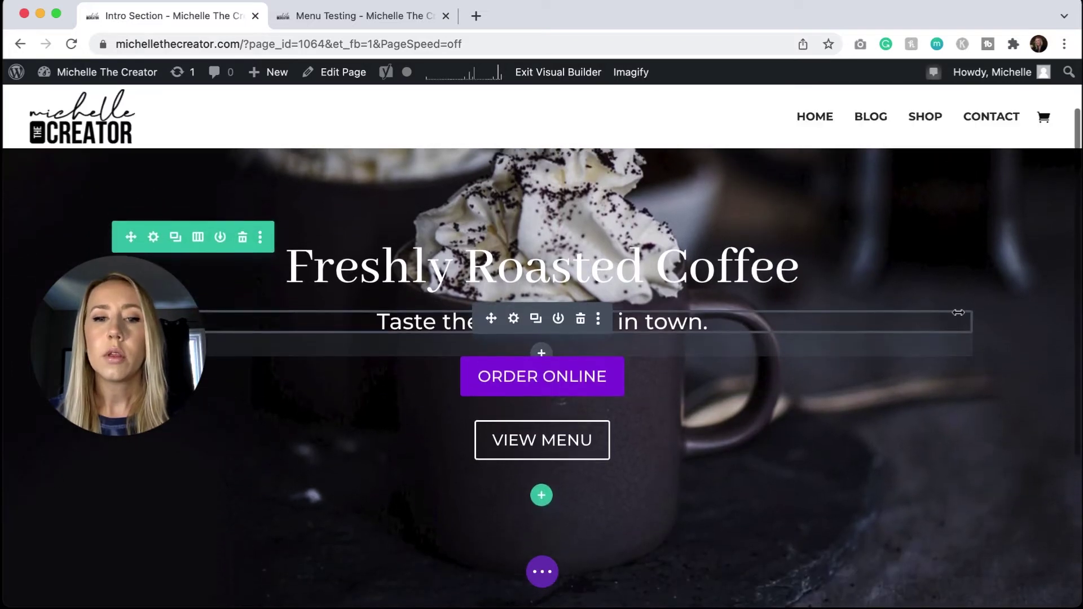
click(542, 498)
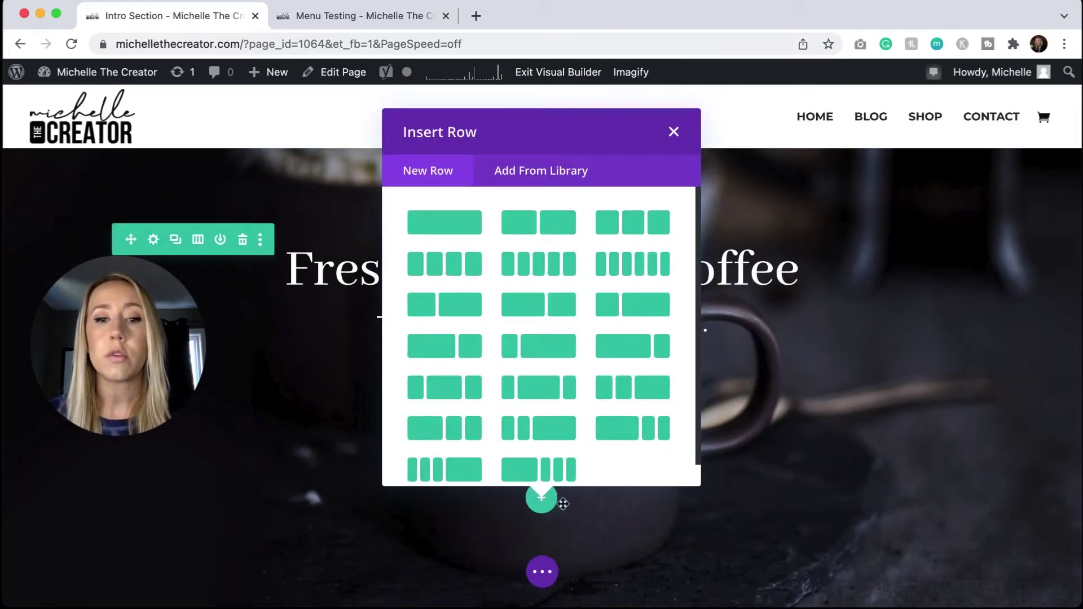
click(554, 231)
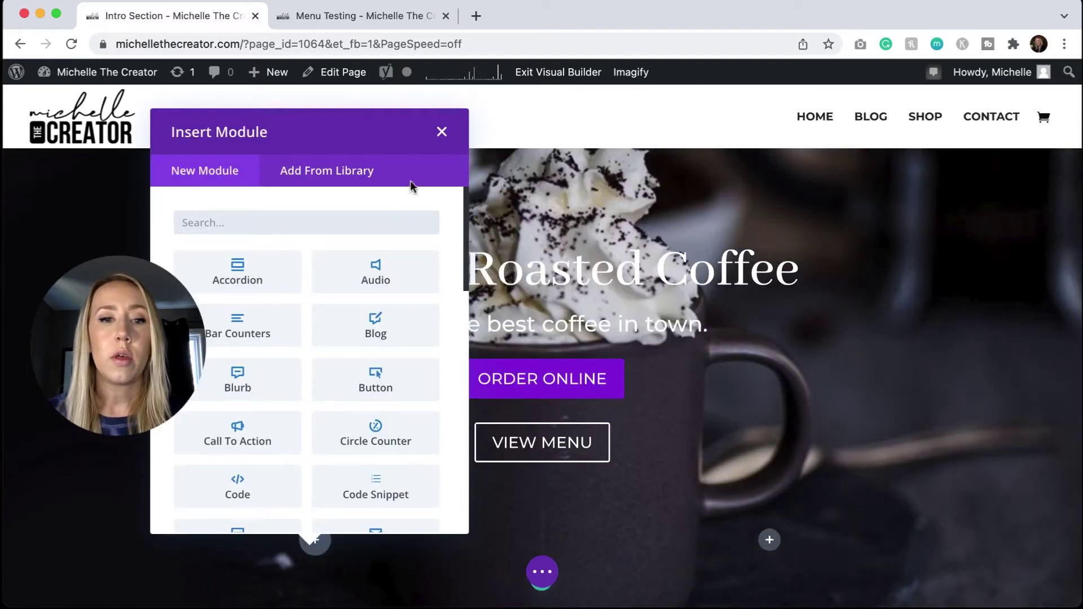
click(441, 133)
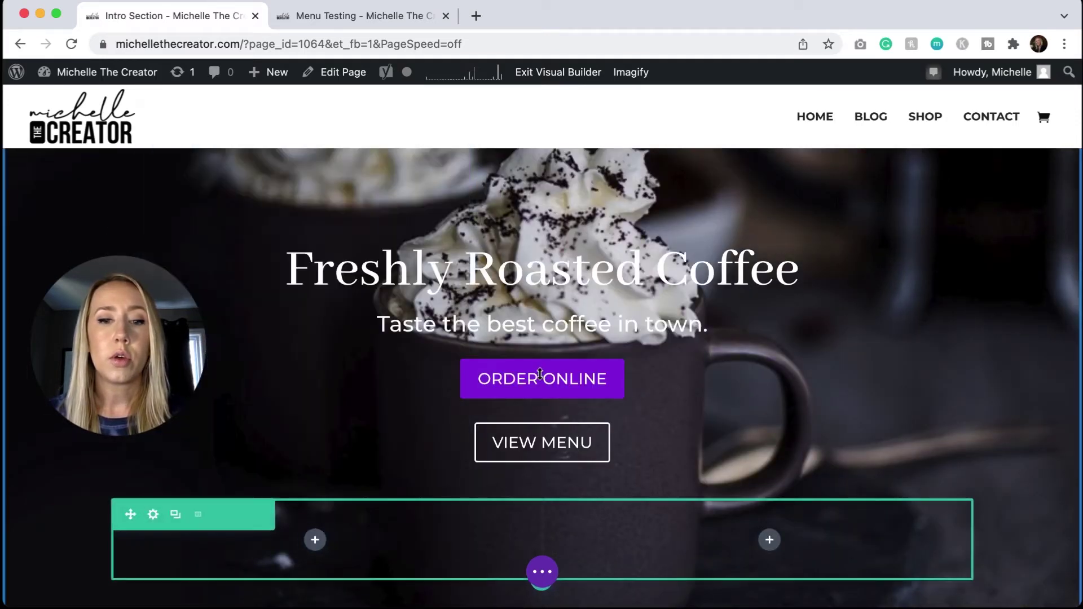
drag(492, 367, 314, 477)
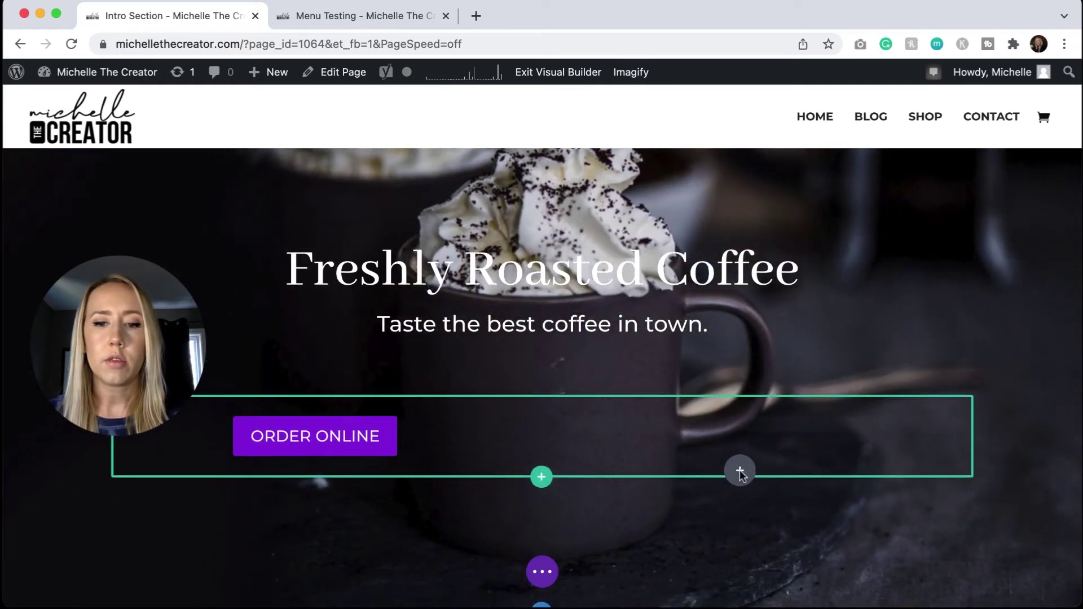
drag(819, 467, 944, 355)
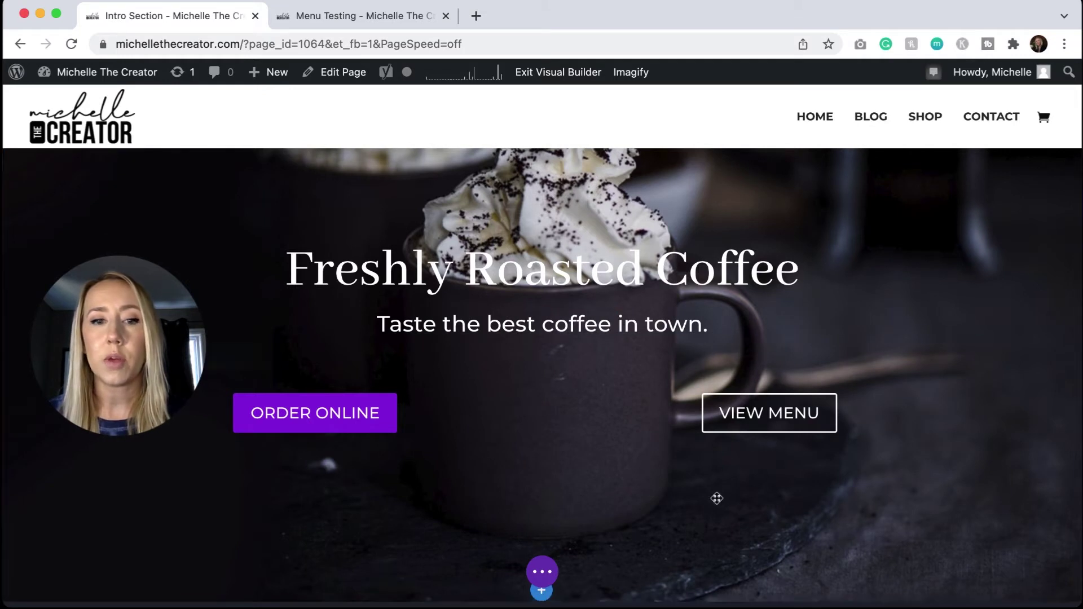
click(160, 357)
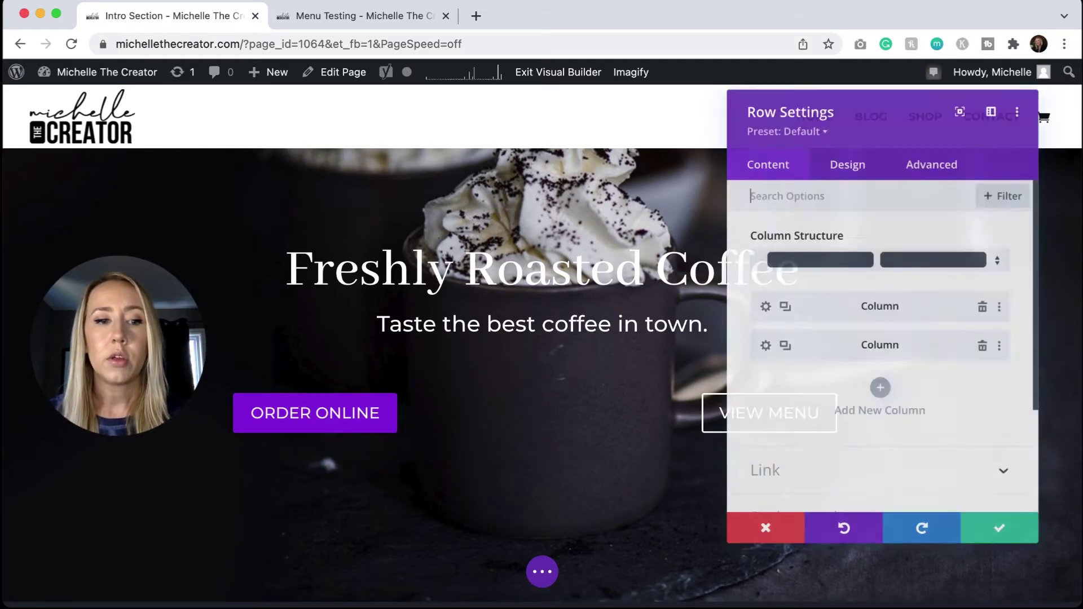
click(848, 164)
click(866, 239)
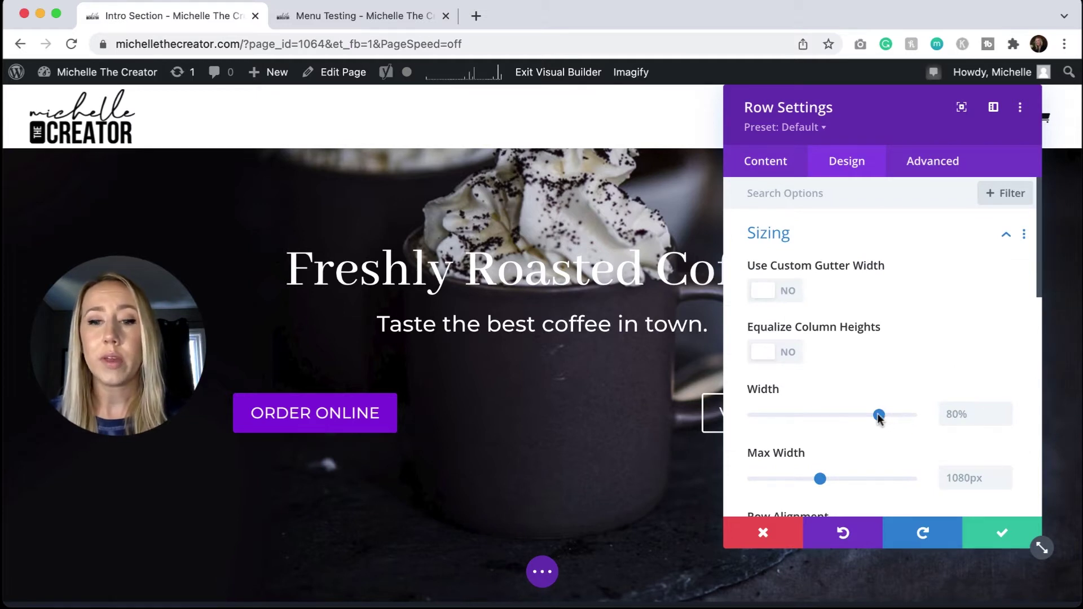
drag(878, 415, 807, 415)
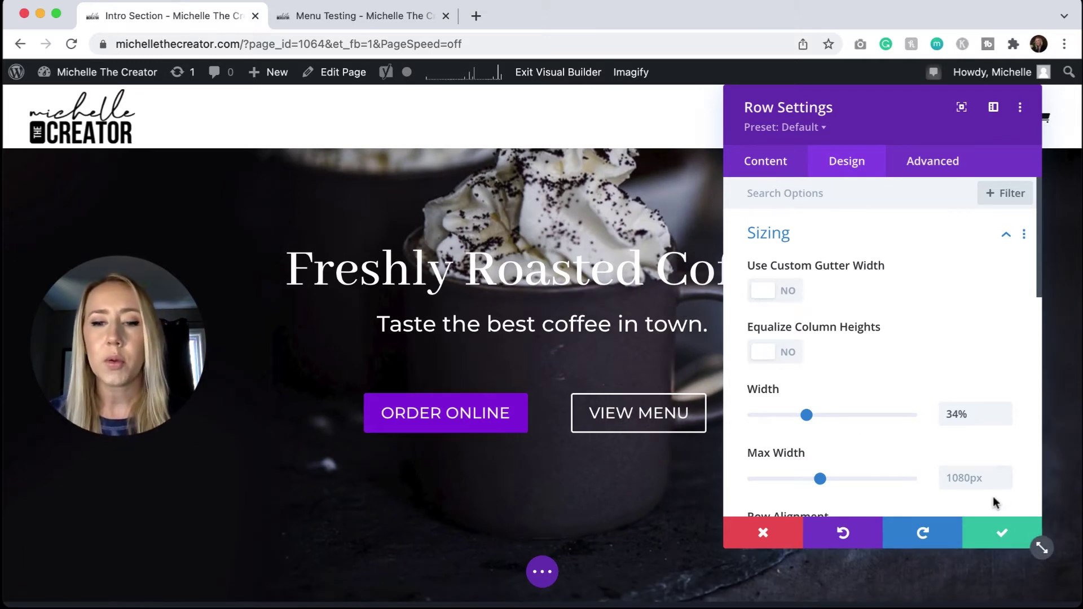
click(765, 533)
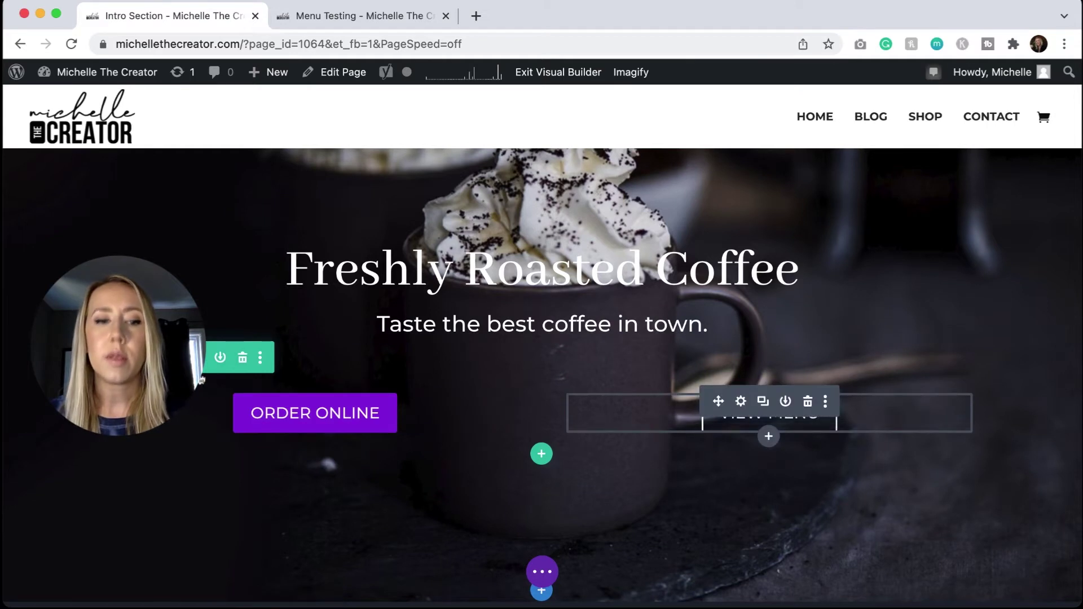
- Insert a one-column row, move both buttons into it, and delete the empty two-column row
click(542, 455)
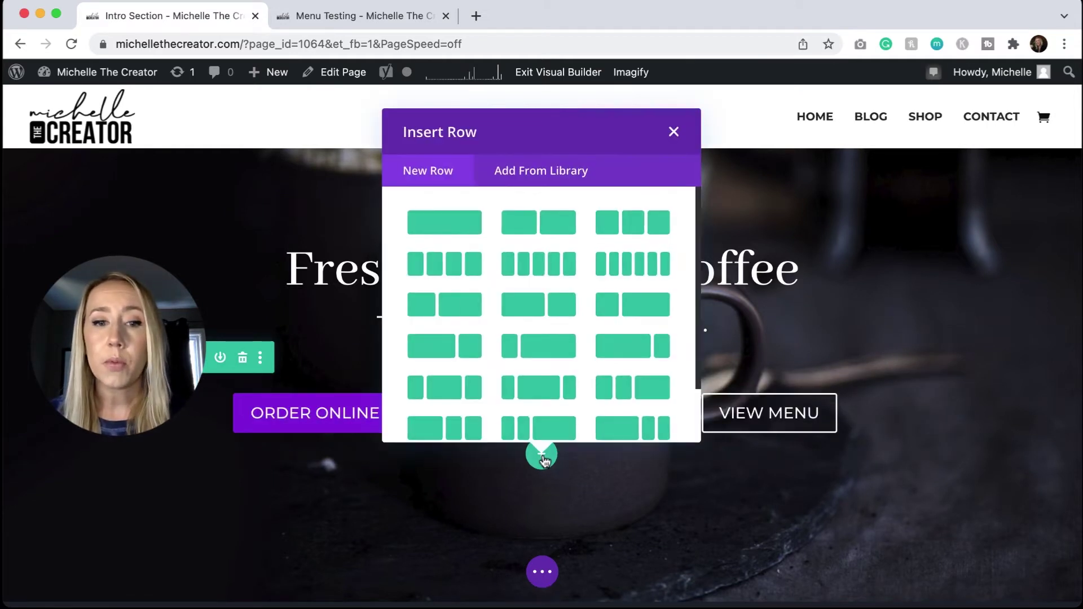
click(449, 230)
click(670, 133)
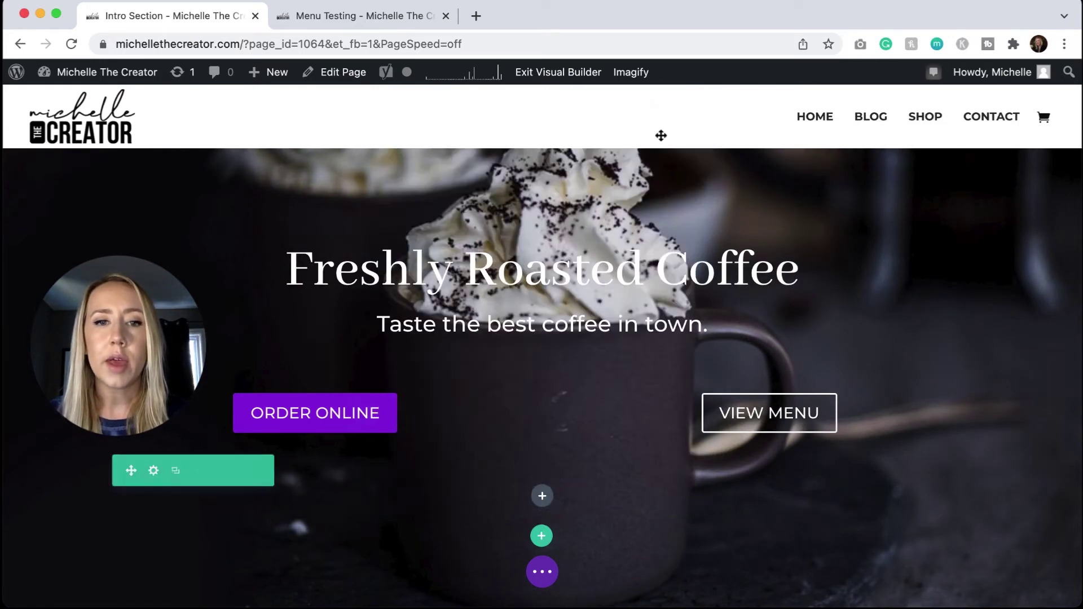
drag(291, 395, 518, 492)
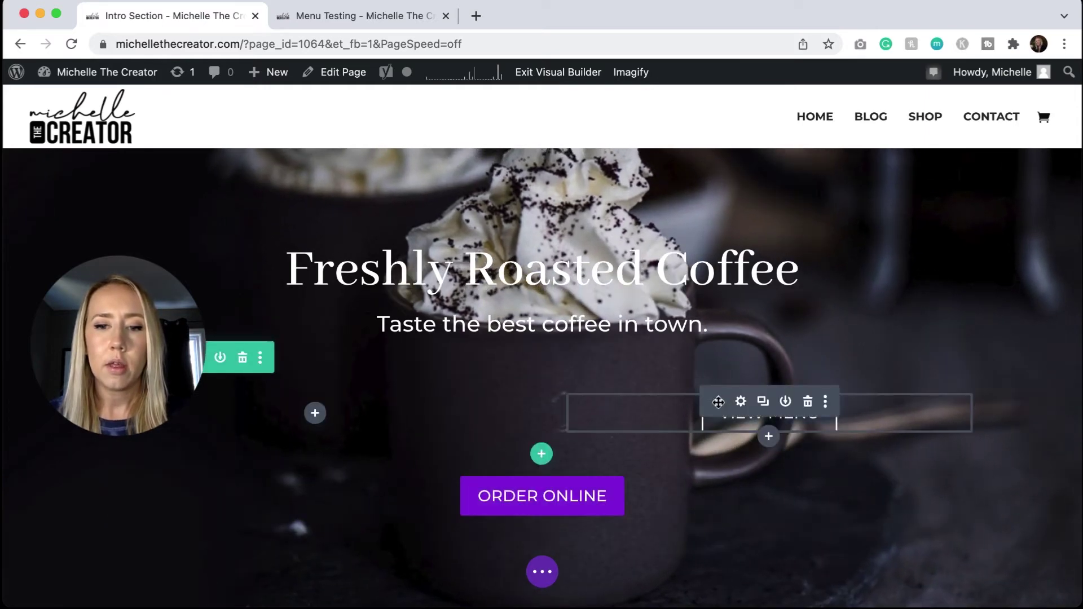
drag(719, 402, 716, 508)
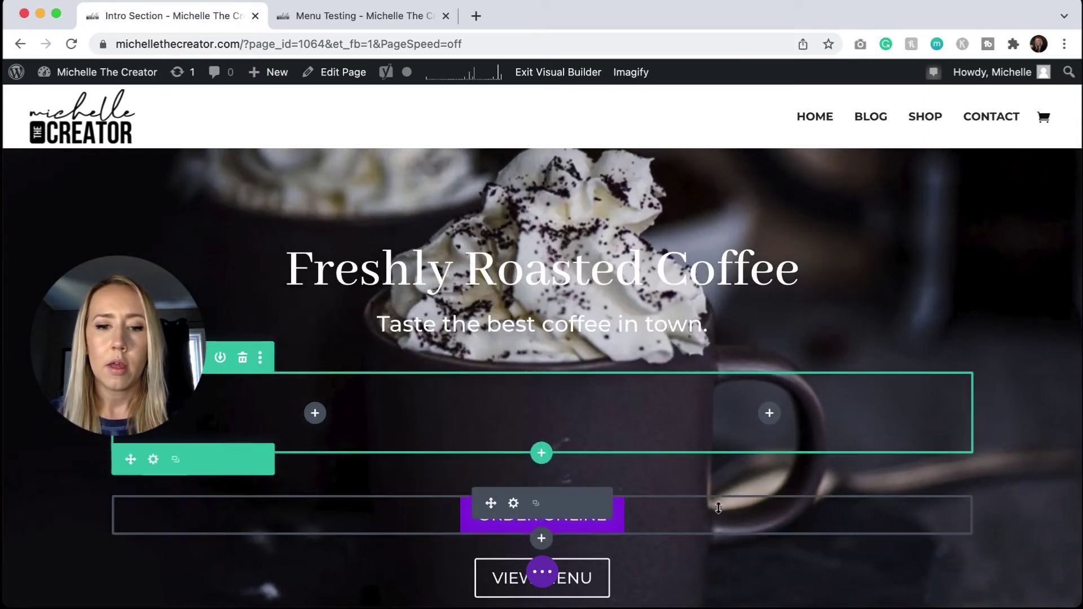
click(244, 364)
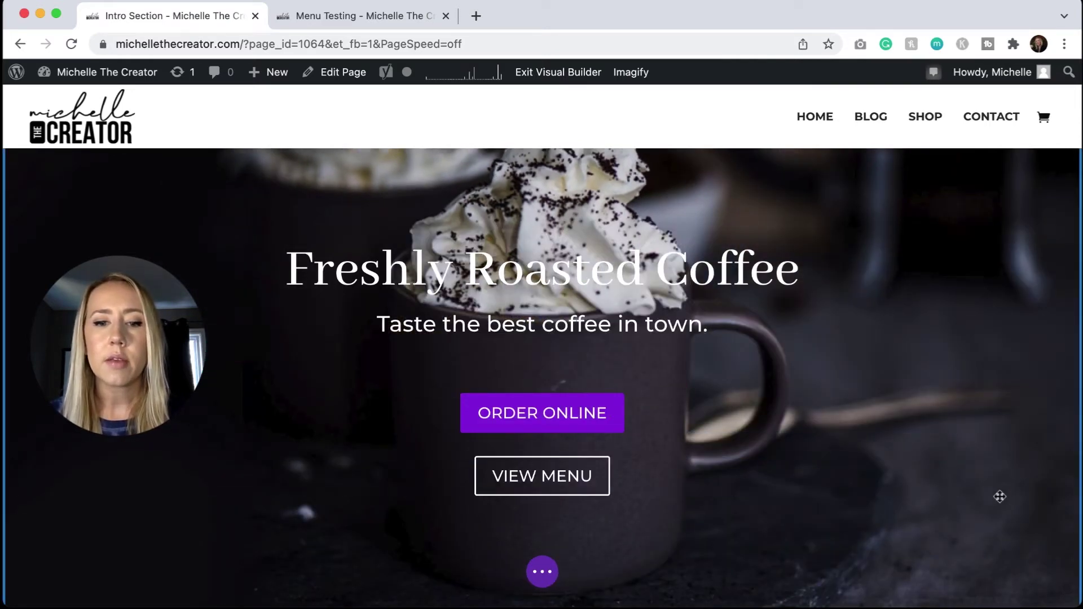
mouse_move(984, 506)
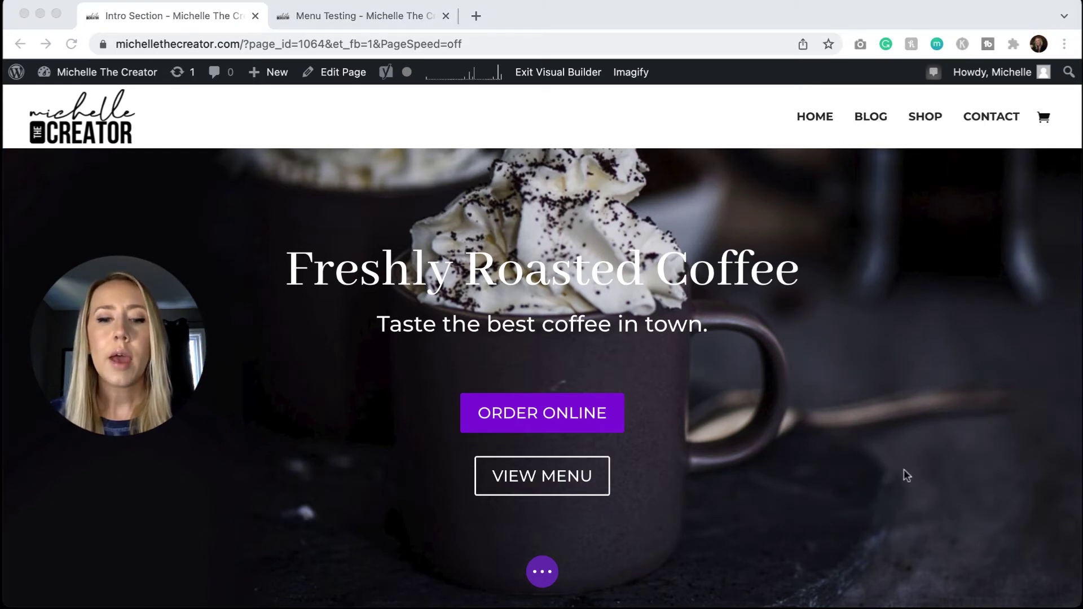
- Open the Custom CSS editor under Page Settings > Advanced and widen the settings panel
click(543, 573)
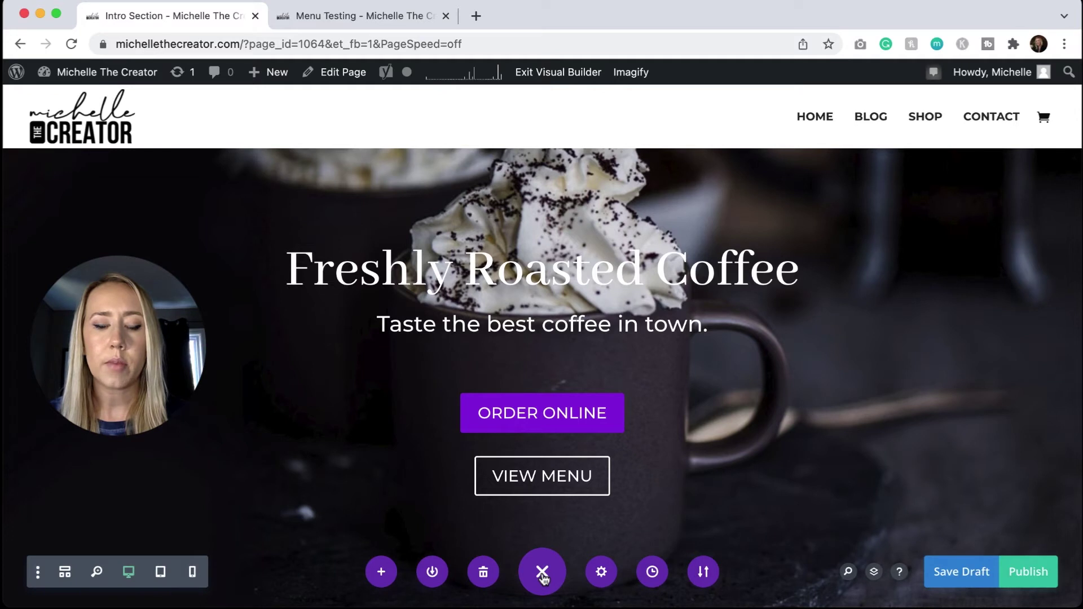
click(601, 572)
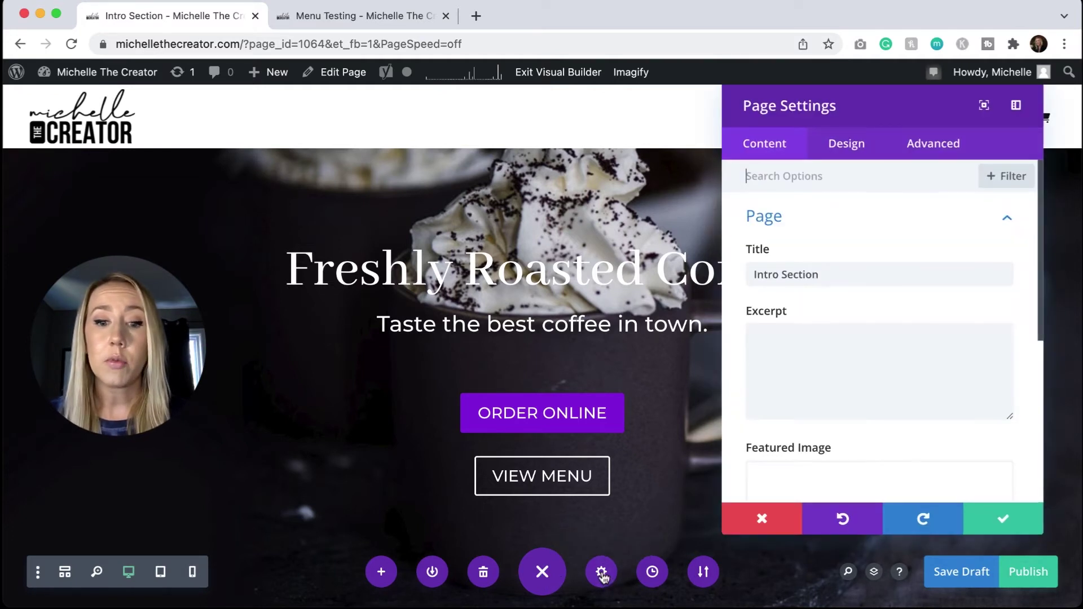
click(933, 148)
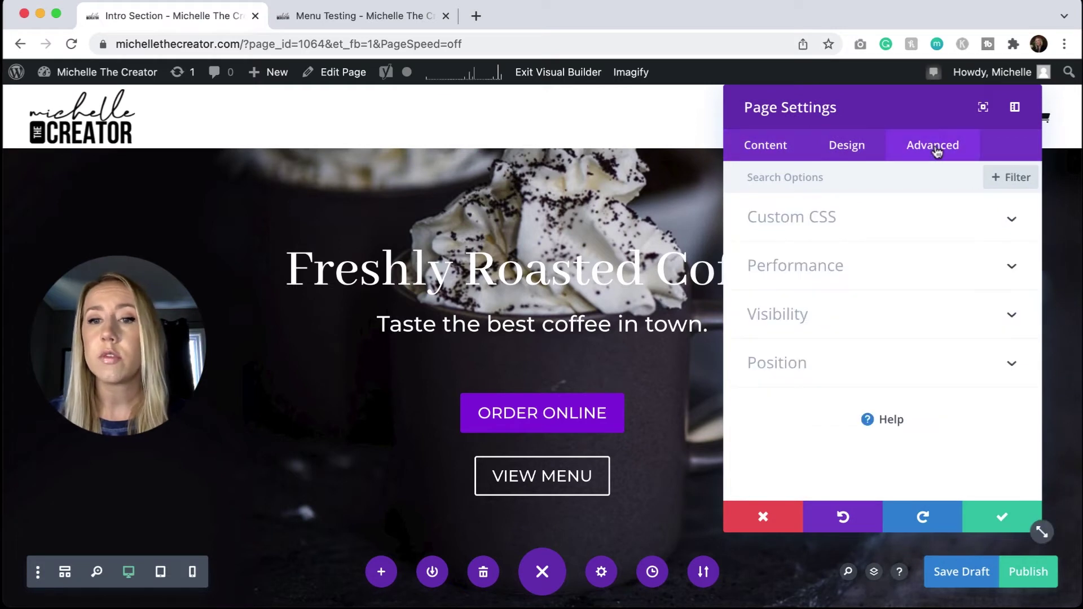
click(884, 226)
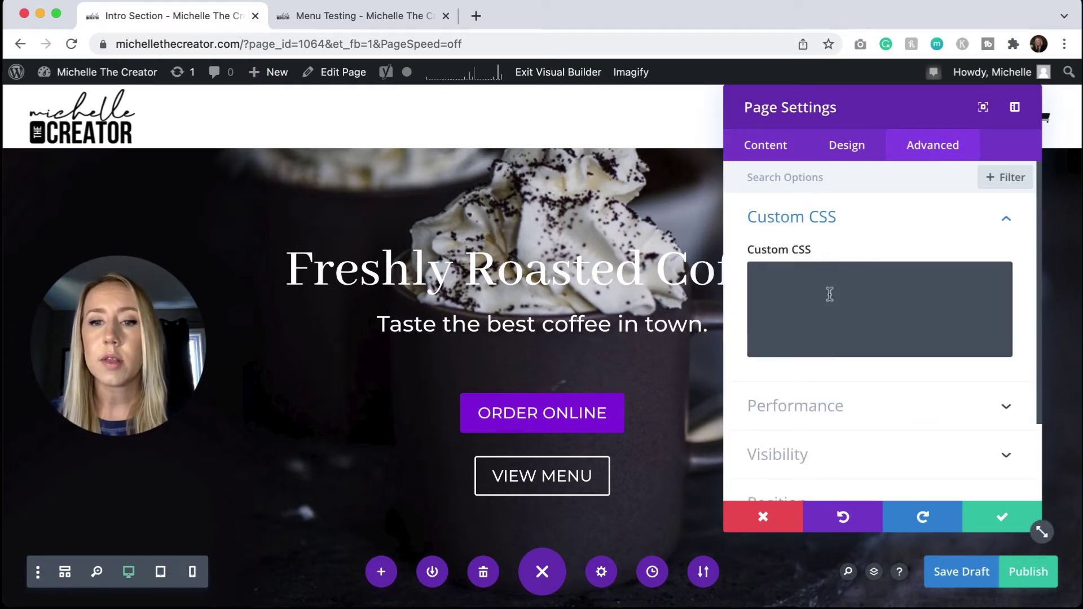
click(884, 298)
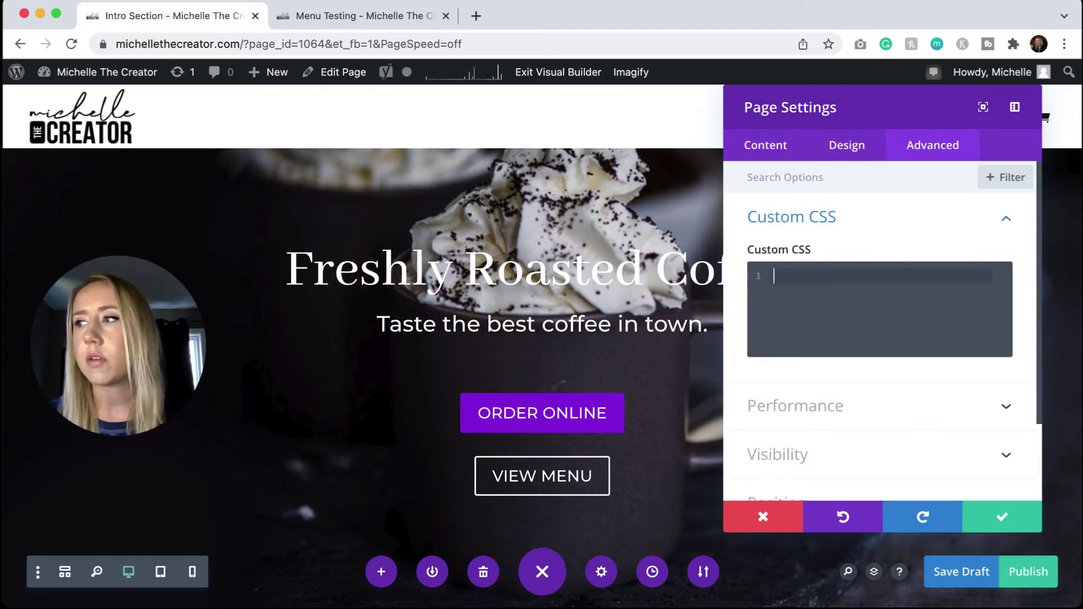
drag(1041, 531, 1062, 544)
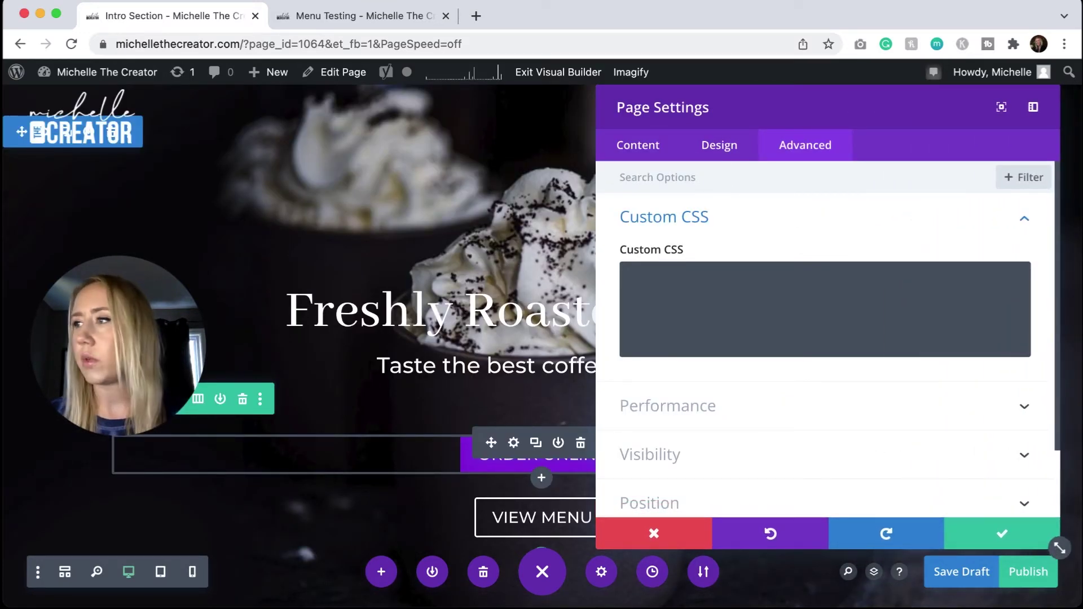
- Paste the .btnStack .et_pb_button_module_wrapper rule (inline-block, margin 0 20px) and save the page settings
click(674, 291)
click(675, 279)
text(.btnStack .et_pb_button_module_wrapper {     display: inline-block;     margin: 0 20px; })
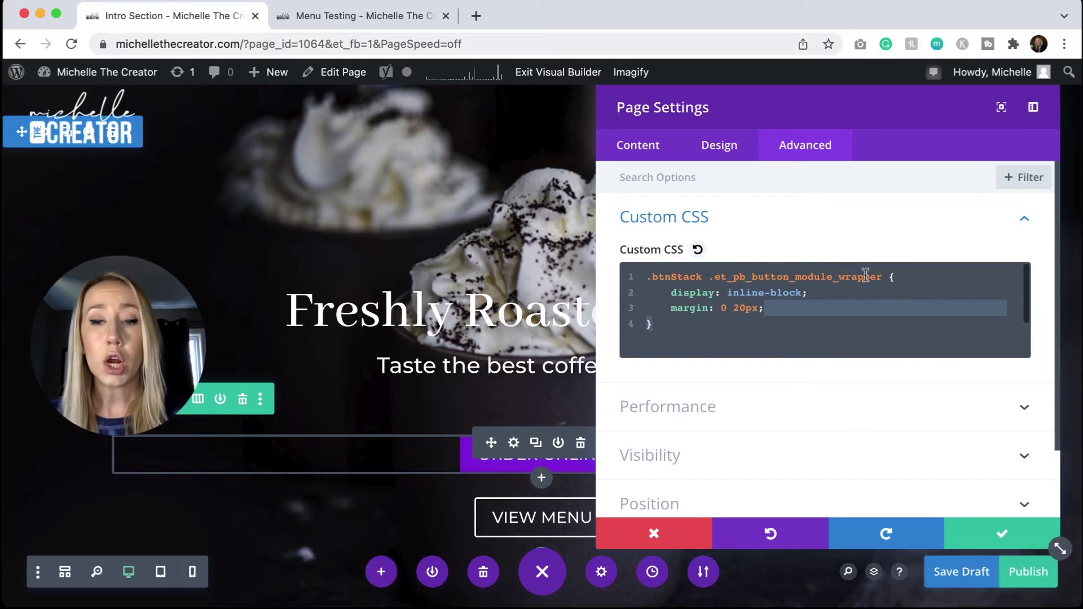
scroll(865, 330, down, 1)
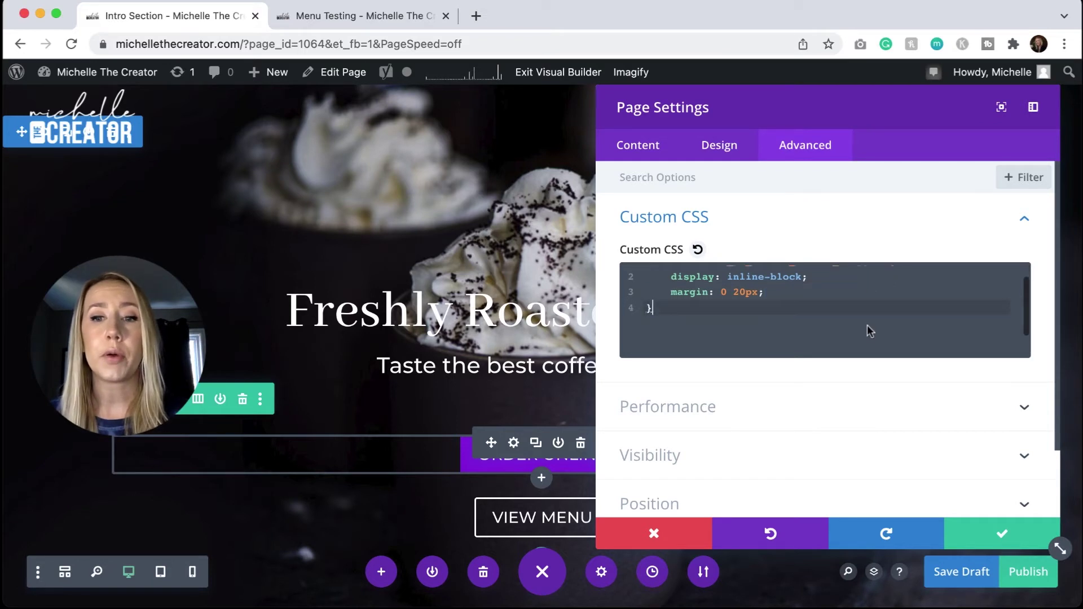
key(super+Up)
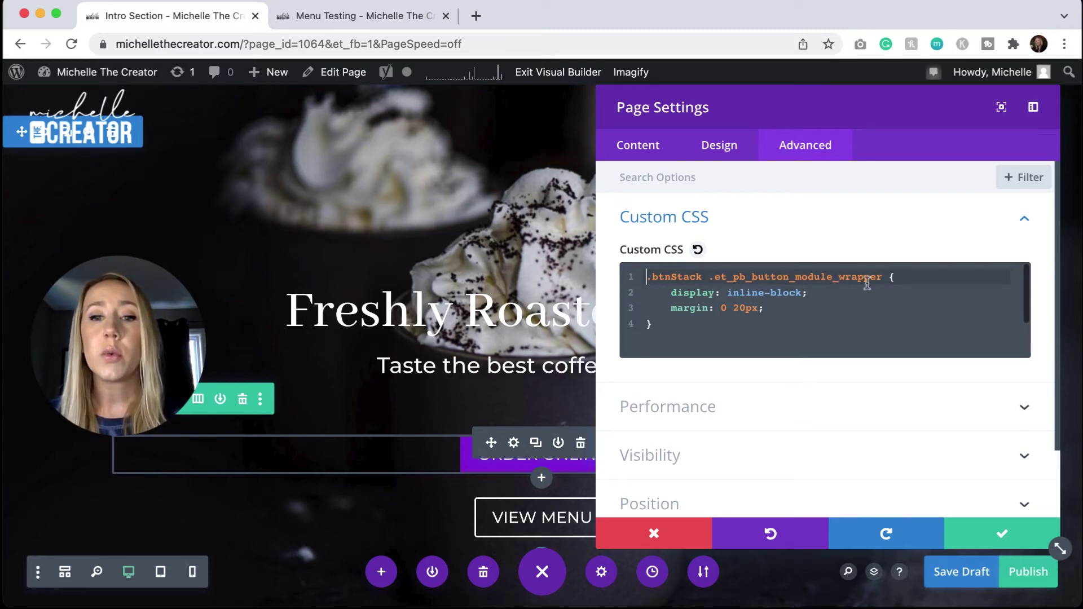
double_click(700, 278)
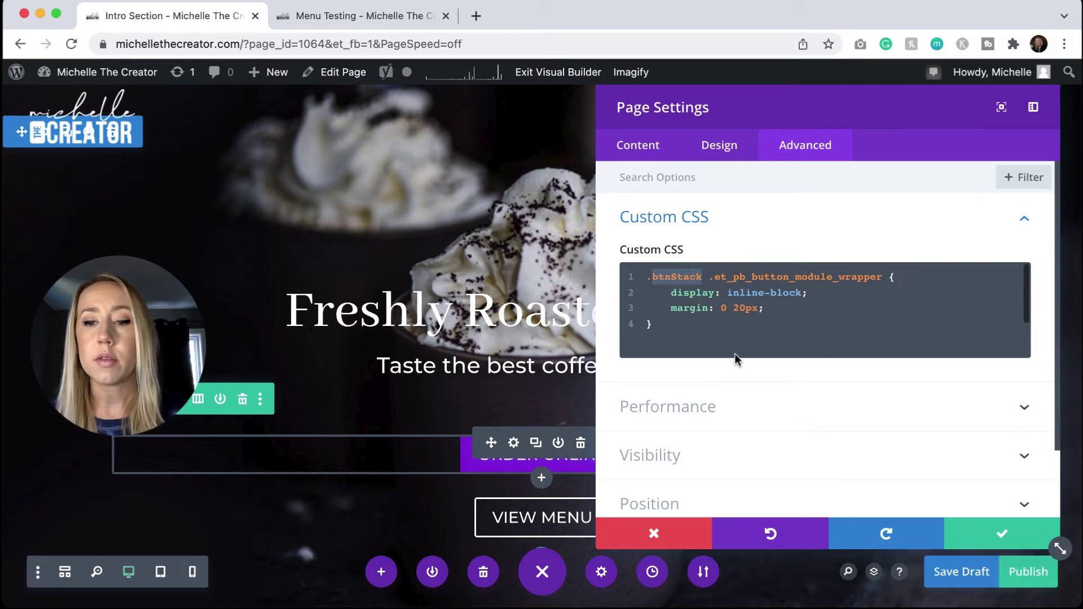
click(998, 539)
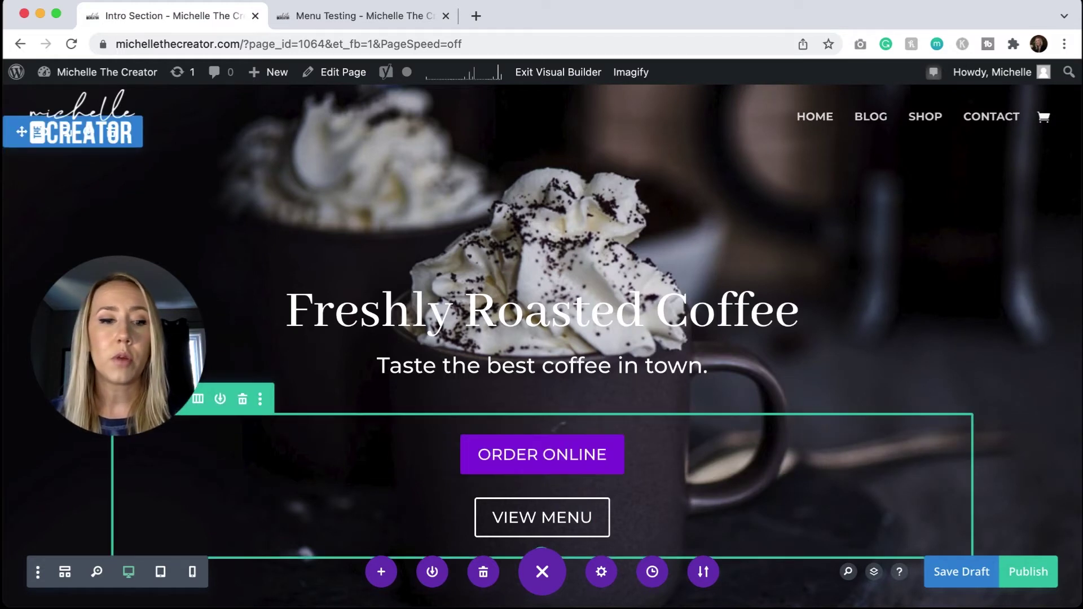
- Enter btnStack as the button row's CSS class under Advanced > CSS ID & Classes
click(176, 400)
click(807, 162)
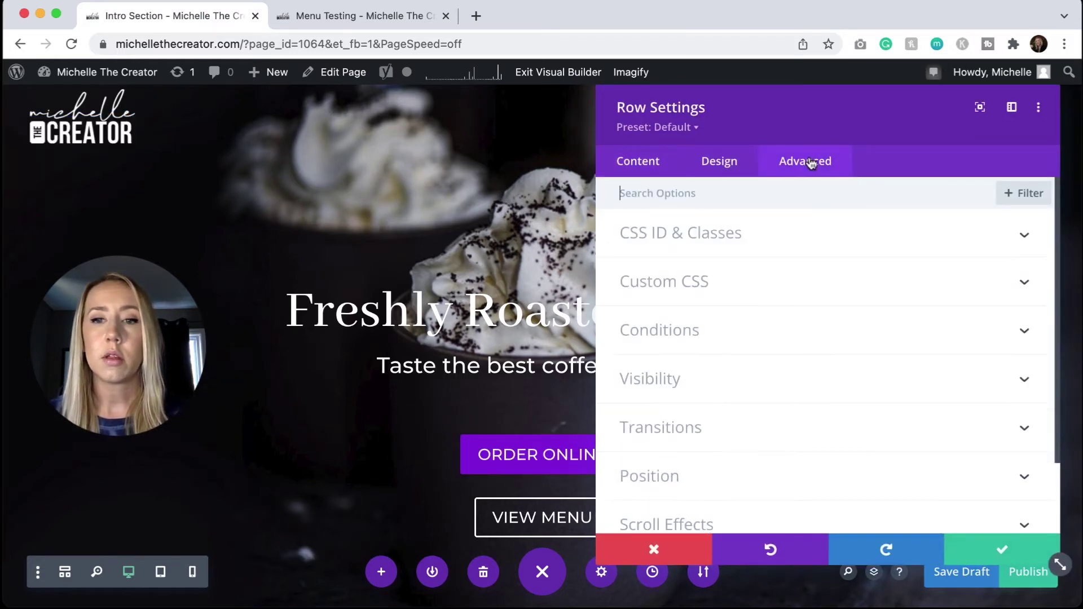
click(784, 240)
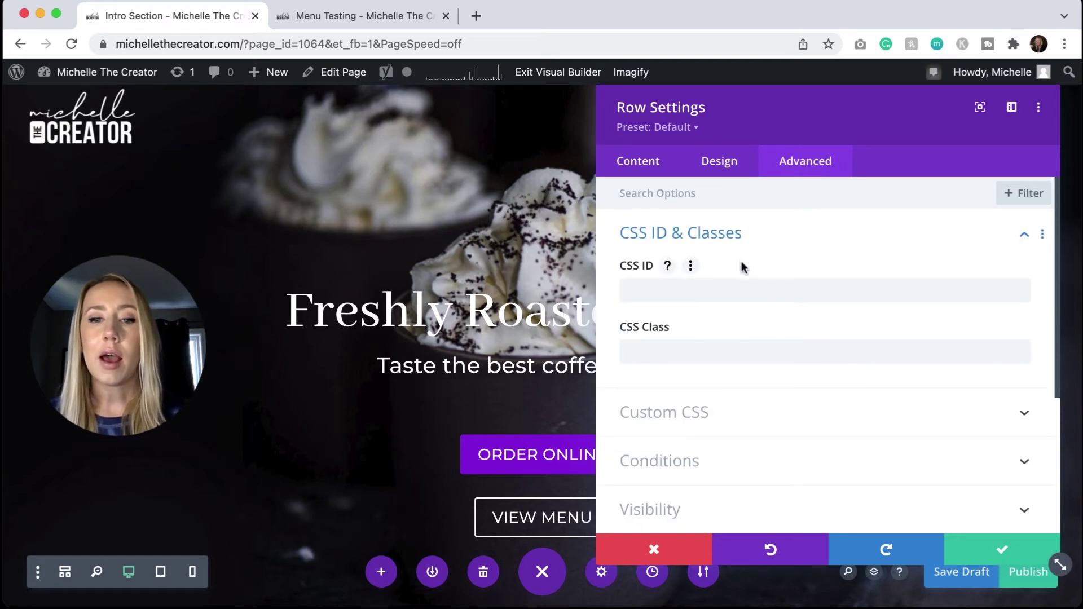
click(681, 348)
text(btnStack)
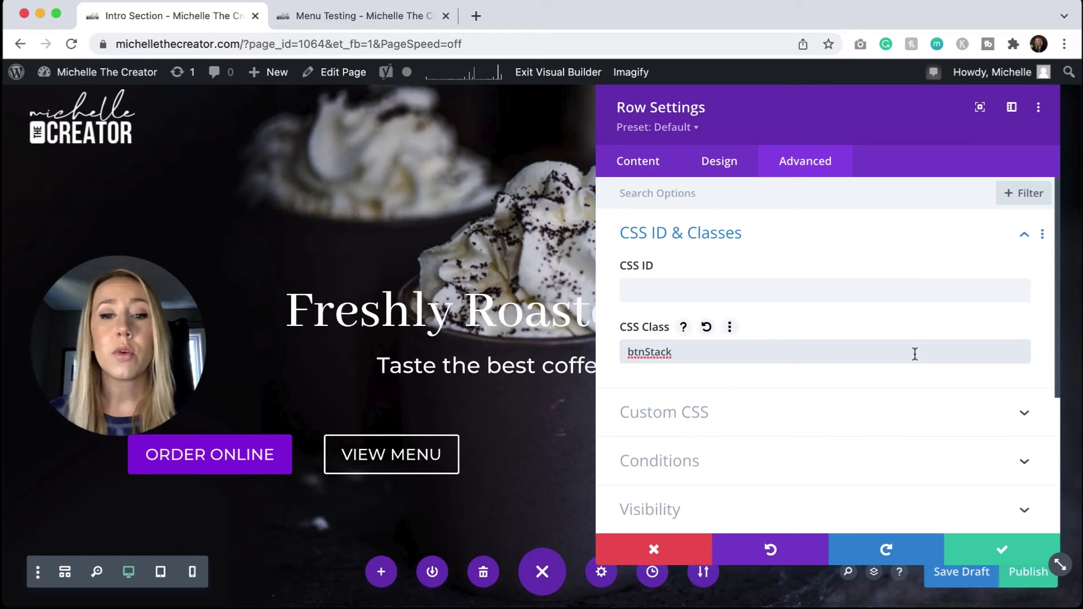
scroll(914, 356, down, 3)
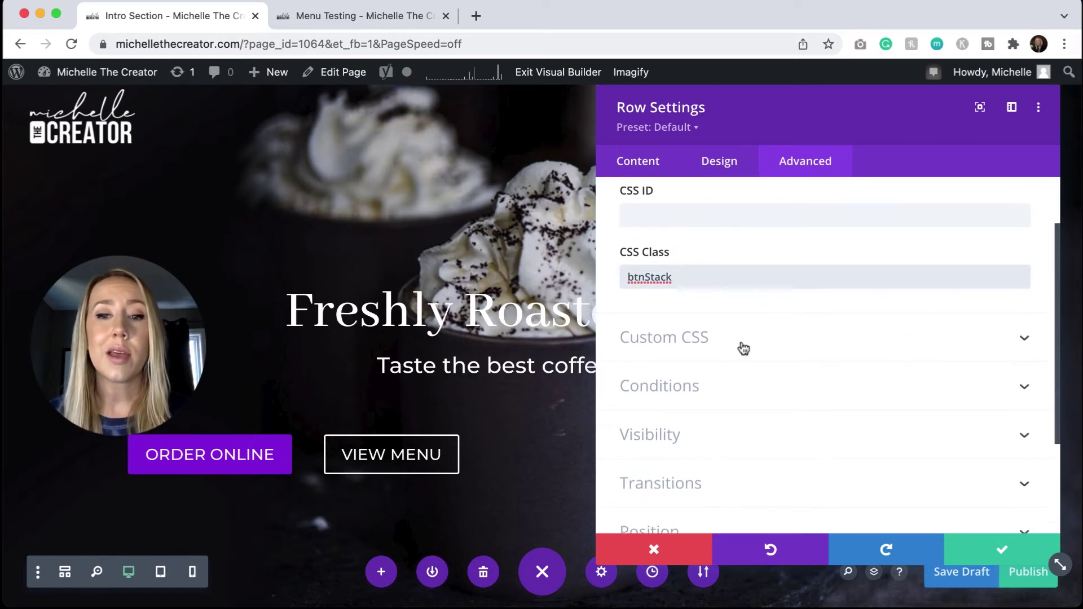
- Add text-align: center !important; to the row's Main Element custom CSS and save
click(767, 339)
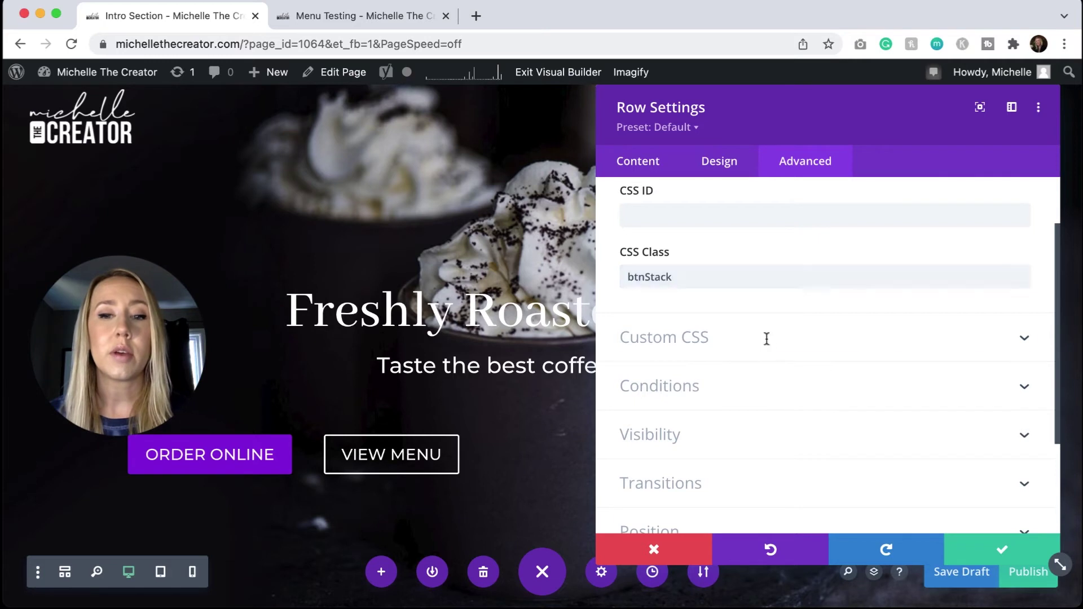
click(726, 403)
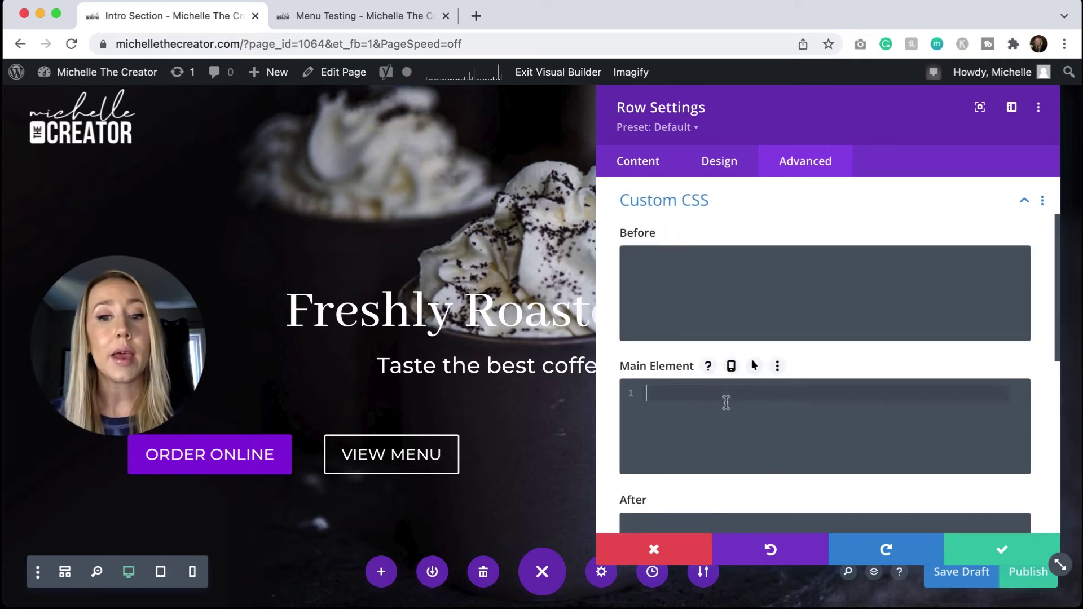
text(tex)
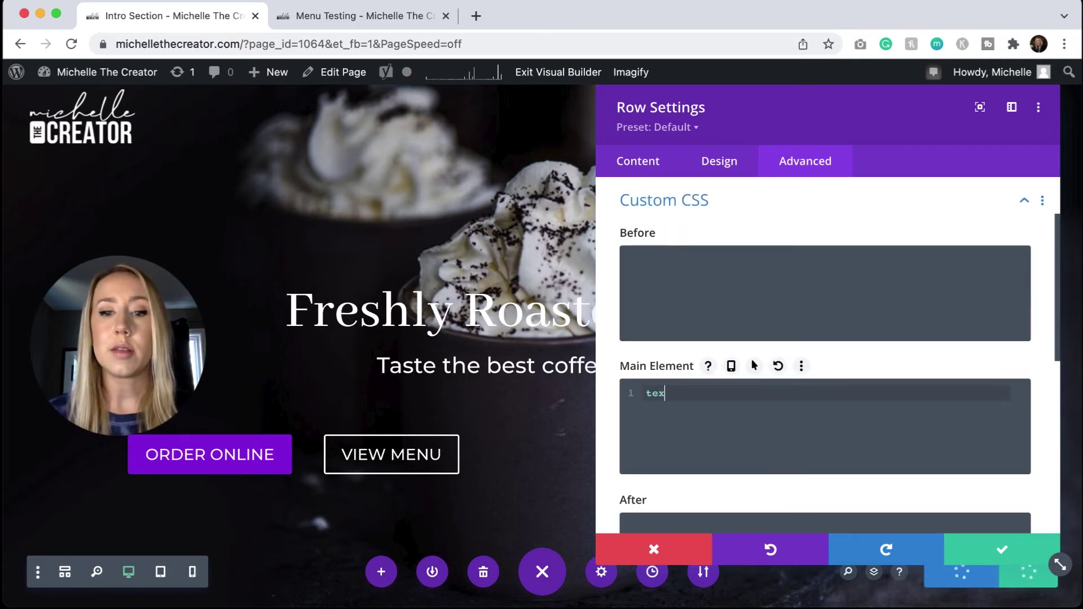
text(t-align: center)
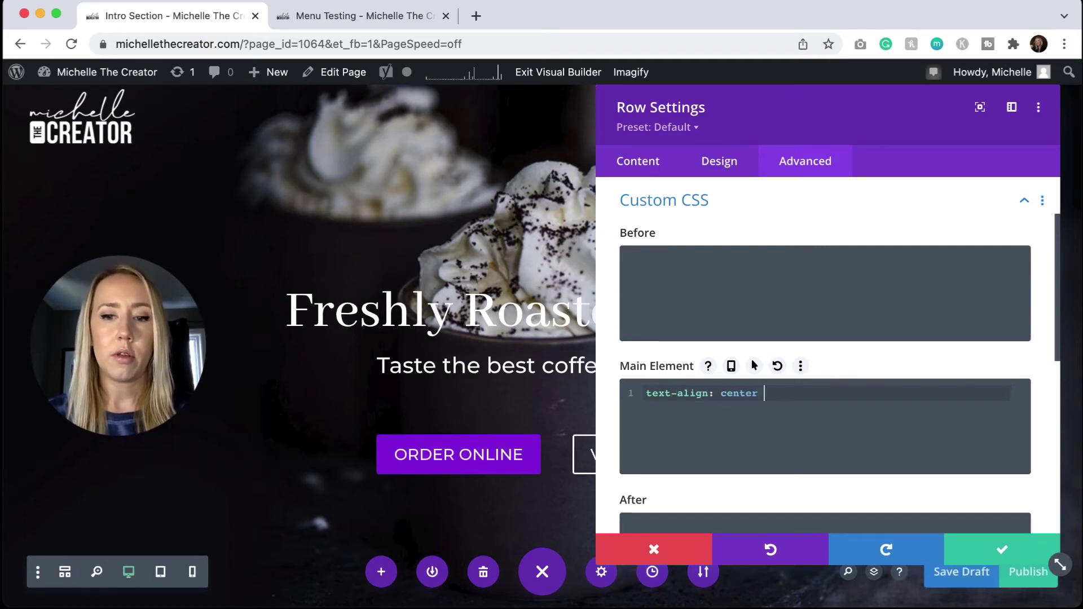
text( !impor)
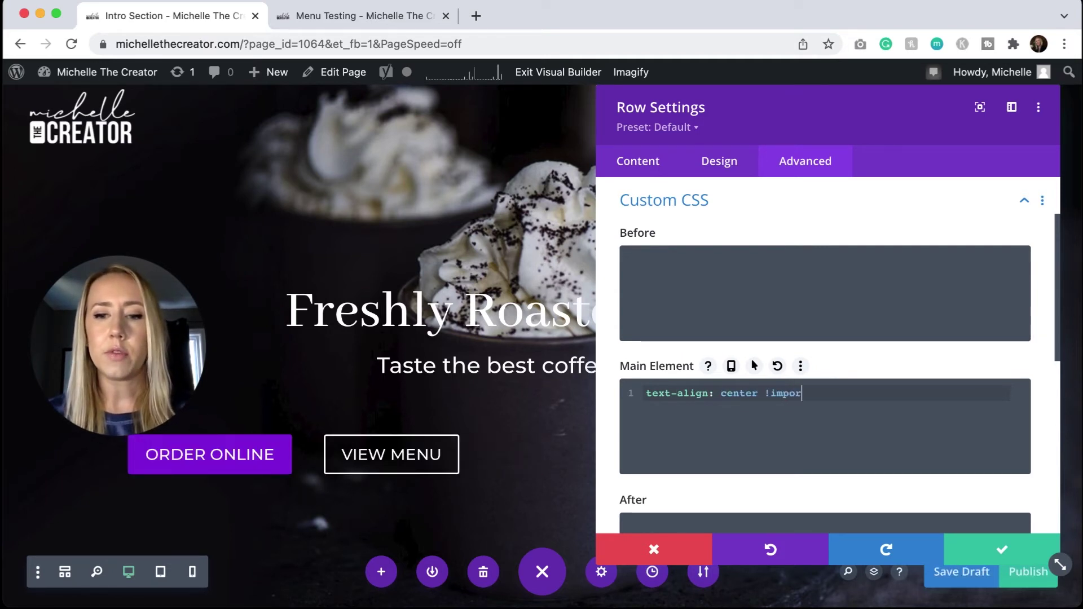
text(tant;)
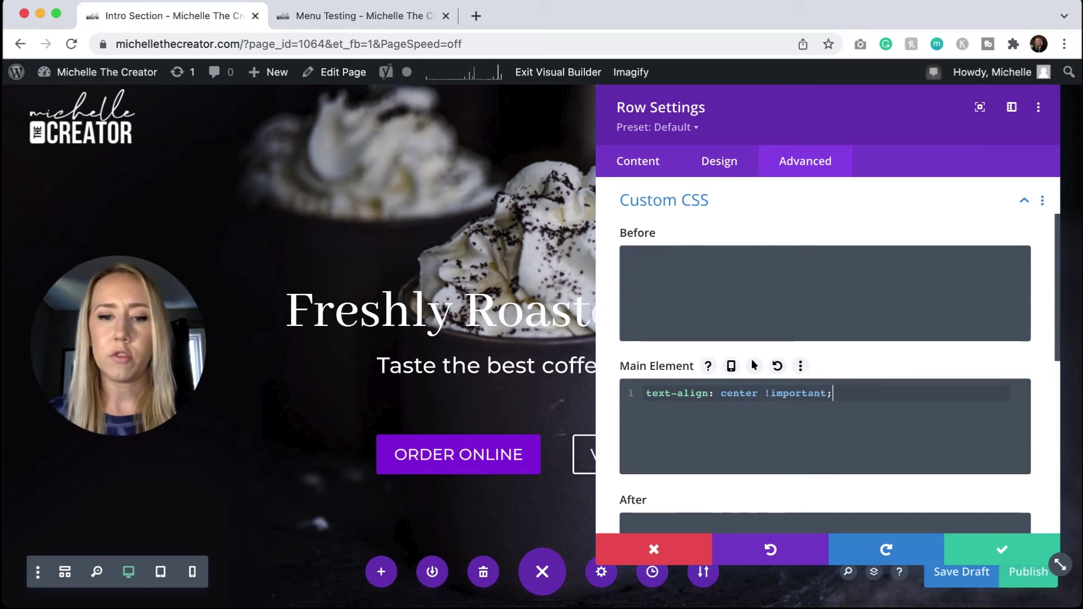
click(997, 548)
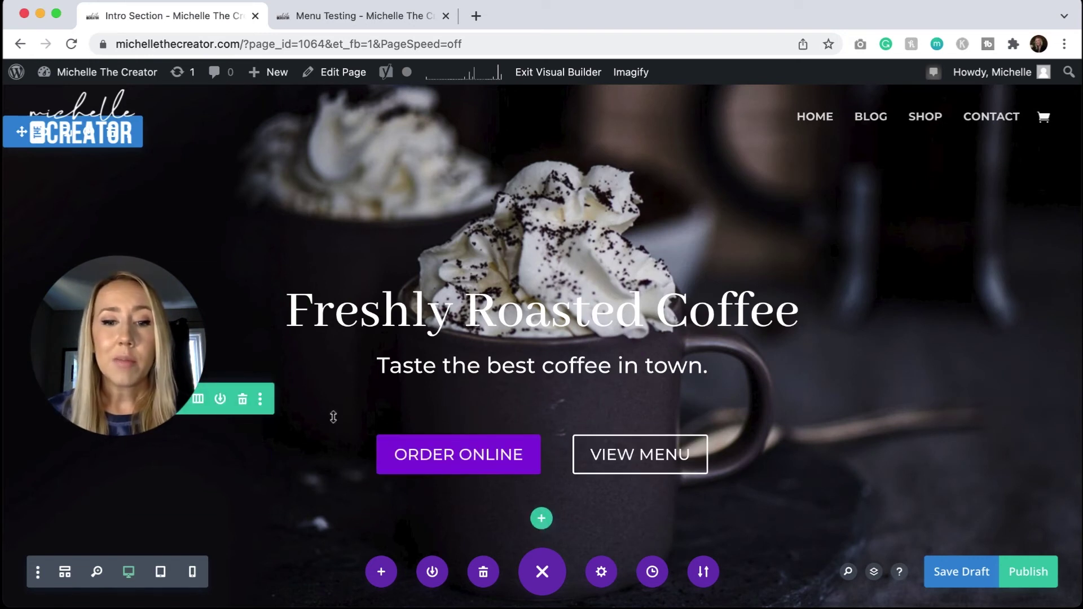
click(602, 573)
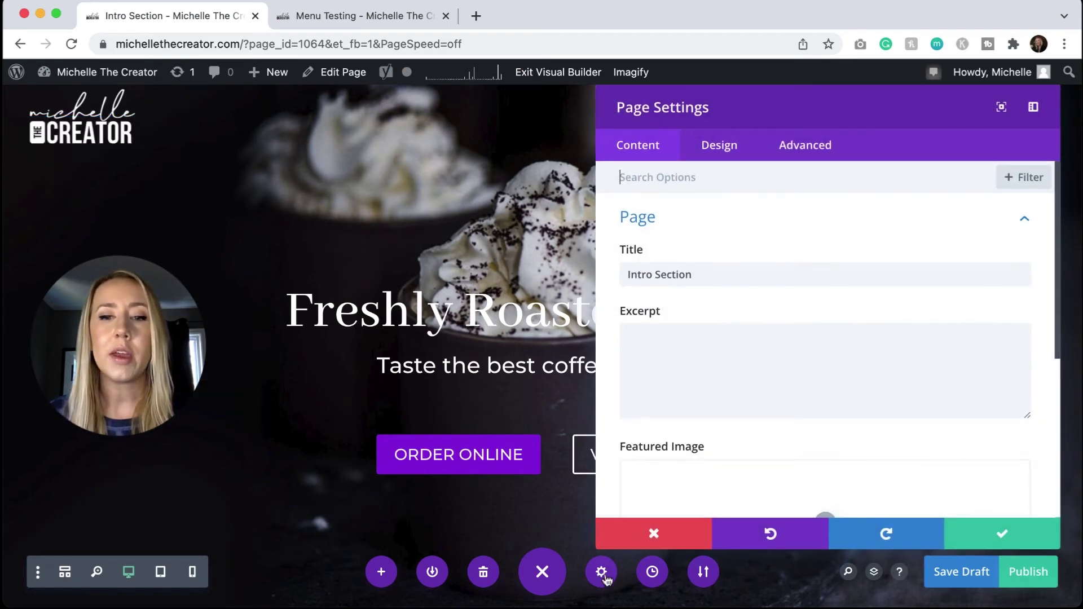
- Change the page CSS button-wrapper margin from 0 20px to 0 10px and save
click(802, 155)
click(747, 232)
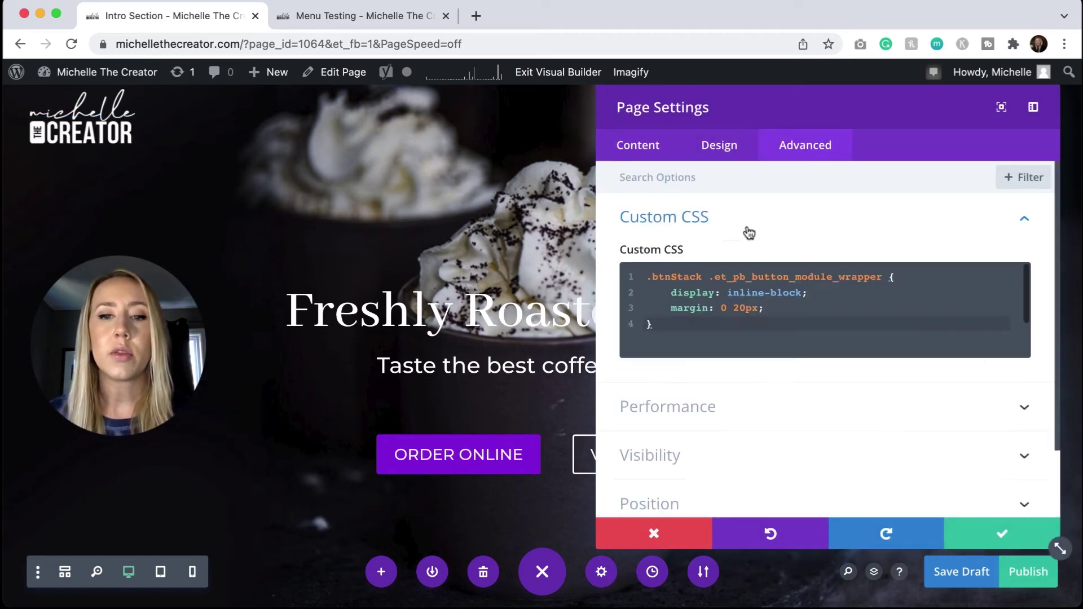
click(737, 308)
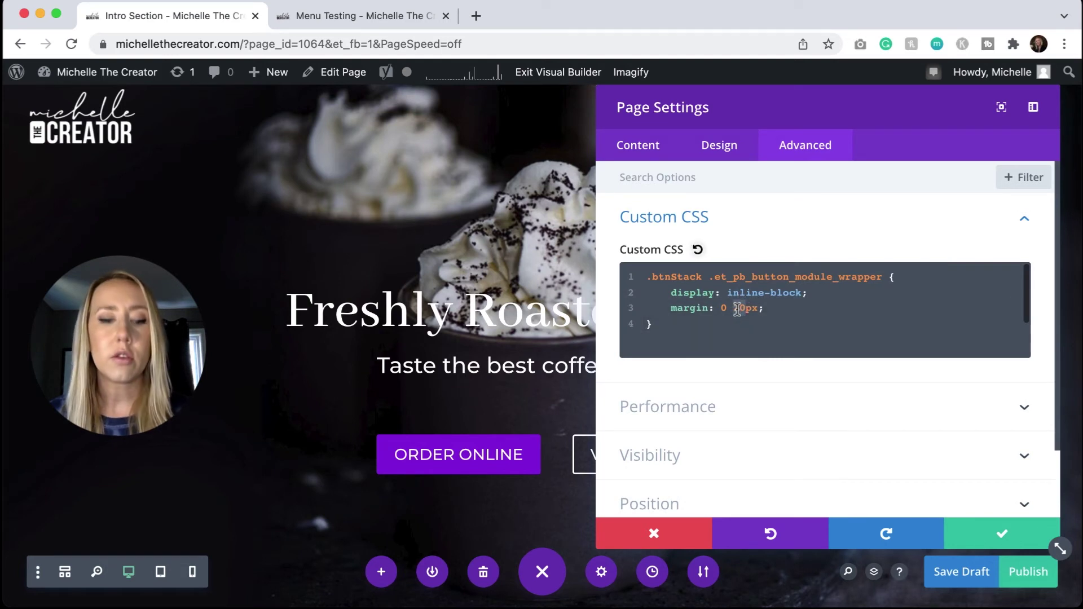
key(BackSpace)
key(BackSpace)
text(10)
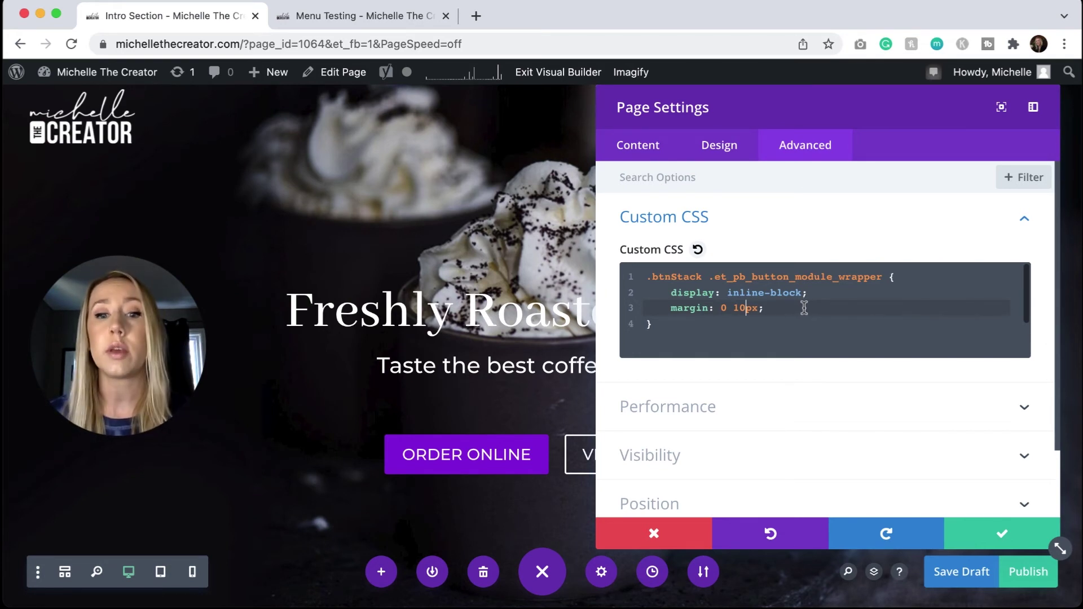
click(1004, 539)
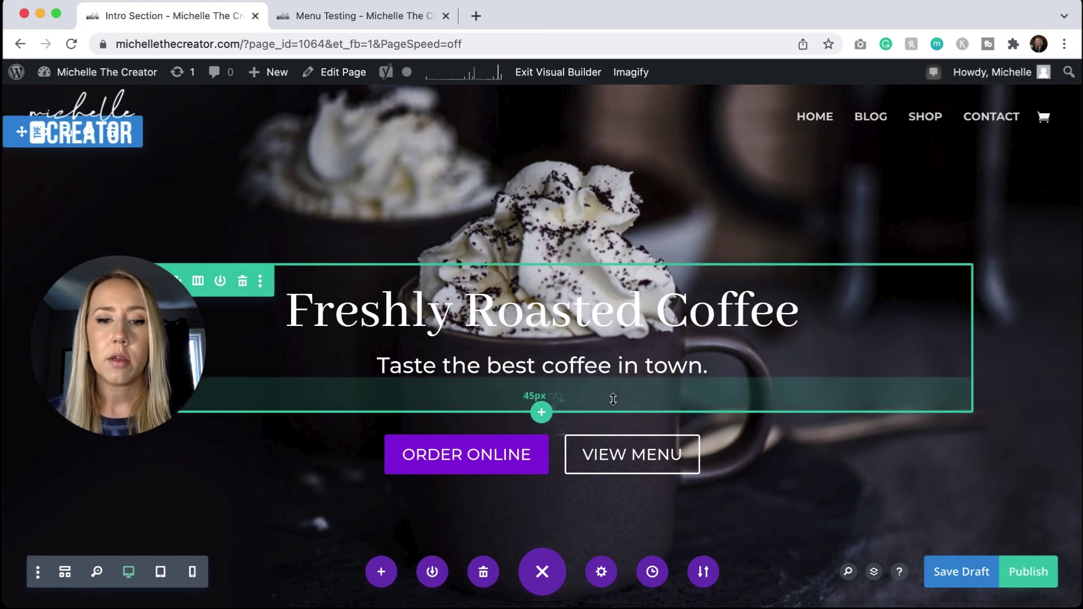
- Shrink the button row's bottom padding and reduce the hero section's top padding to 151px
drag(613, 391, 615, 375)
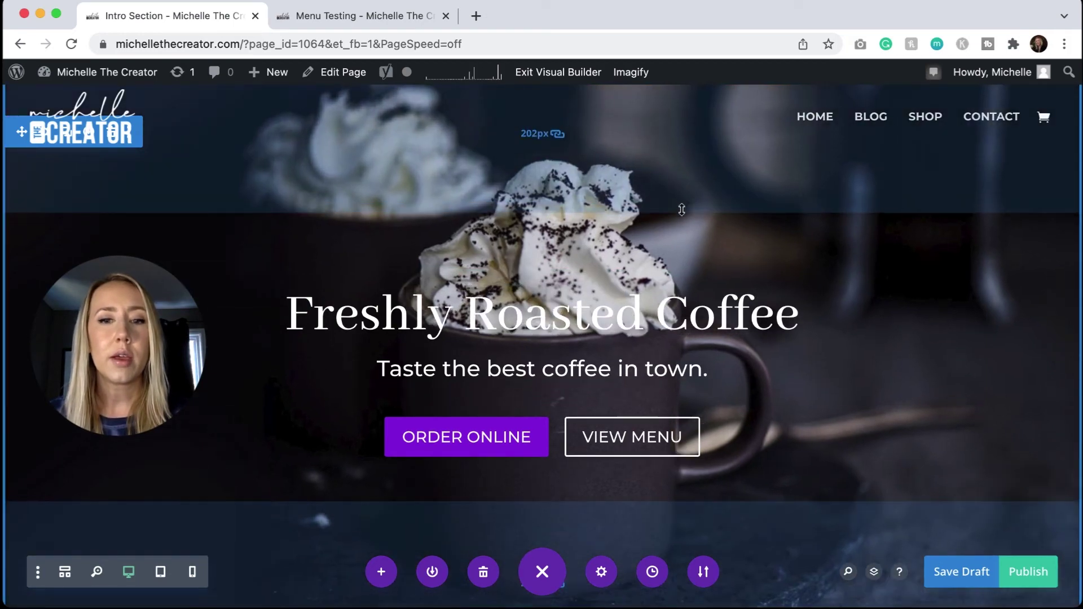
drag(682, 210, 680, 150)
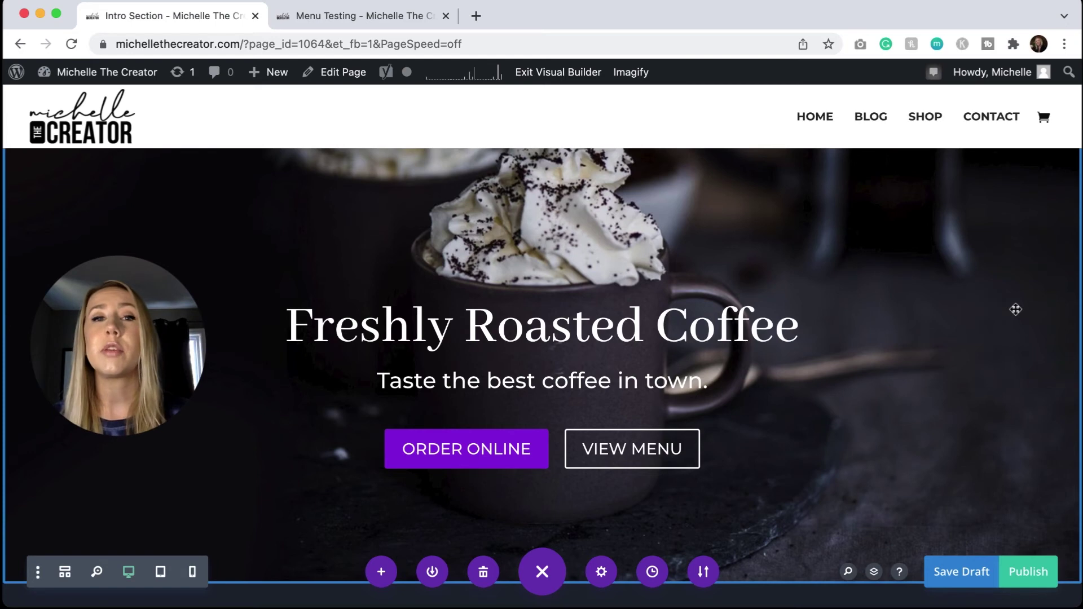
click(365, 15)
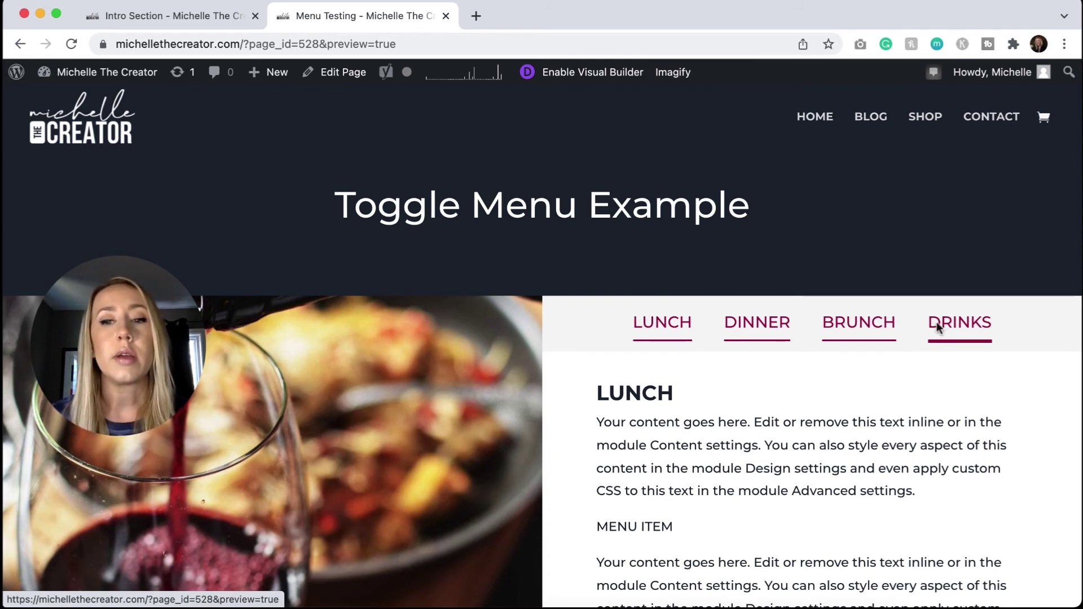
- Cycle through the DINNER, BRUNCH and DRINKS toggle tabs, briefly selecting DRINKS text, ending on BRUNCH
click(759, 327)
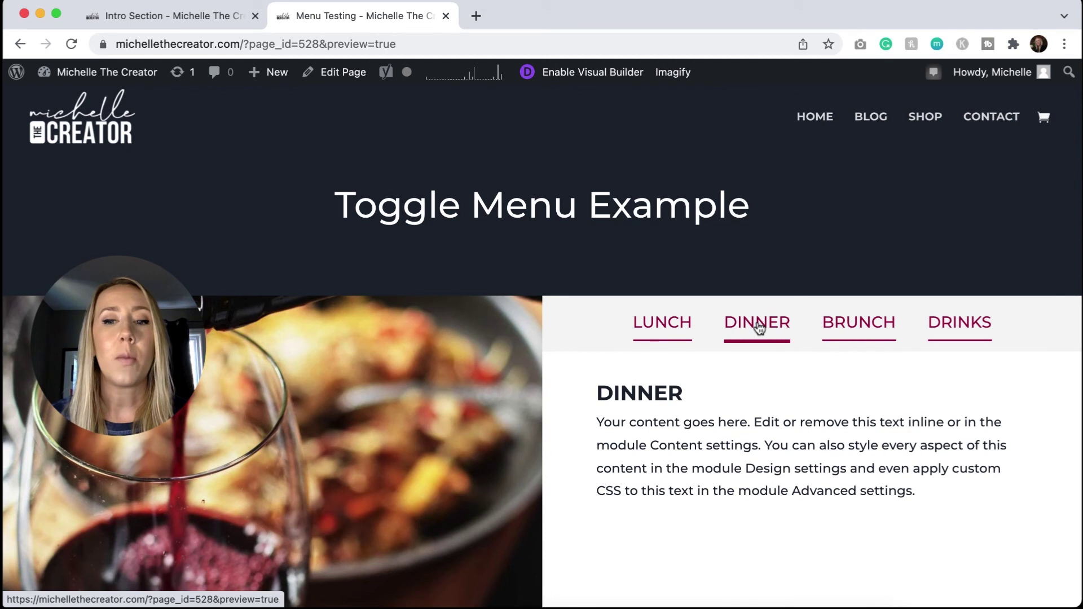
click(870, 332)
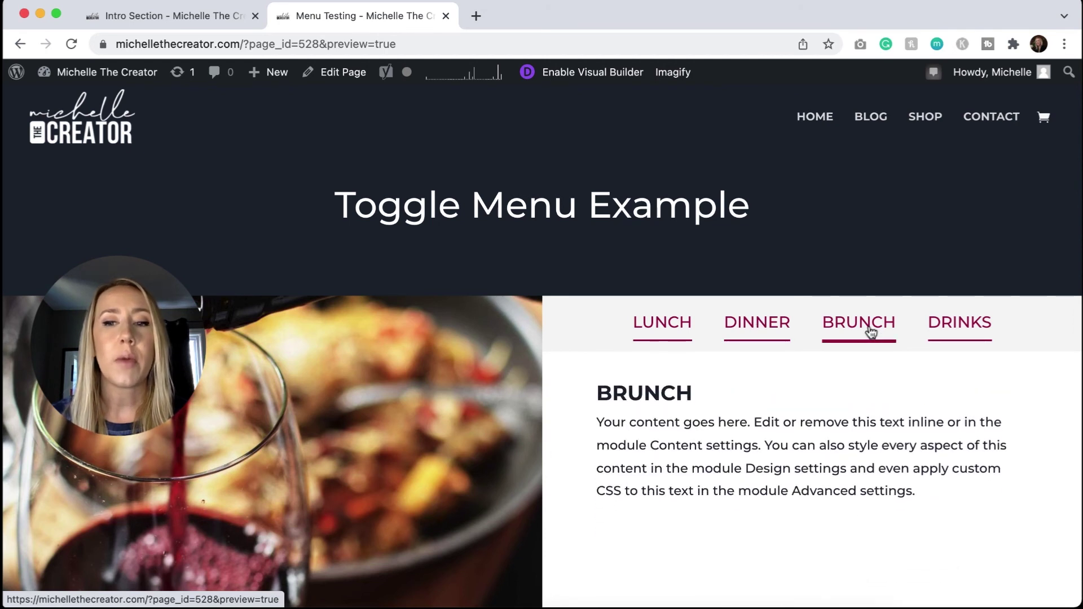
click(962, 331)
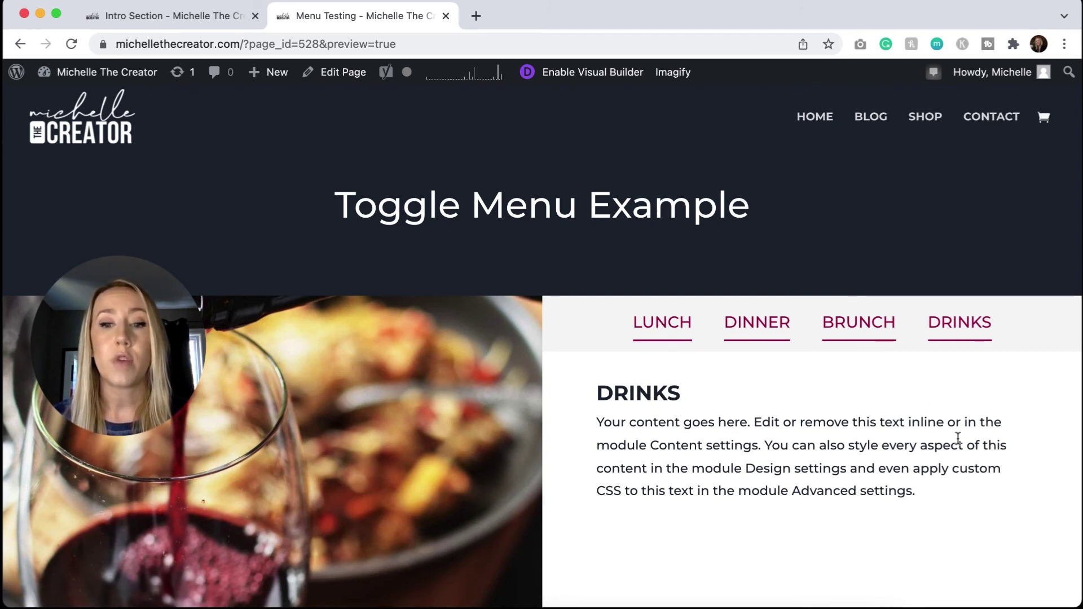
drag(958, 445, 850, 486)
click(958, 482)
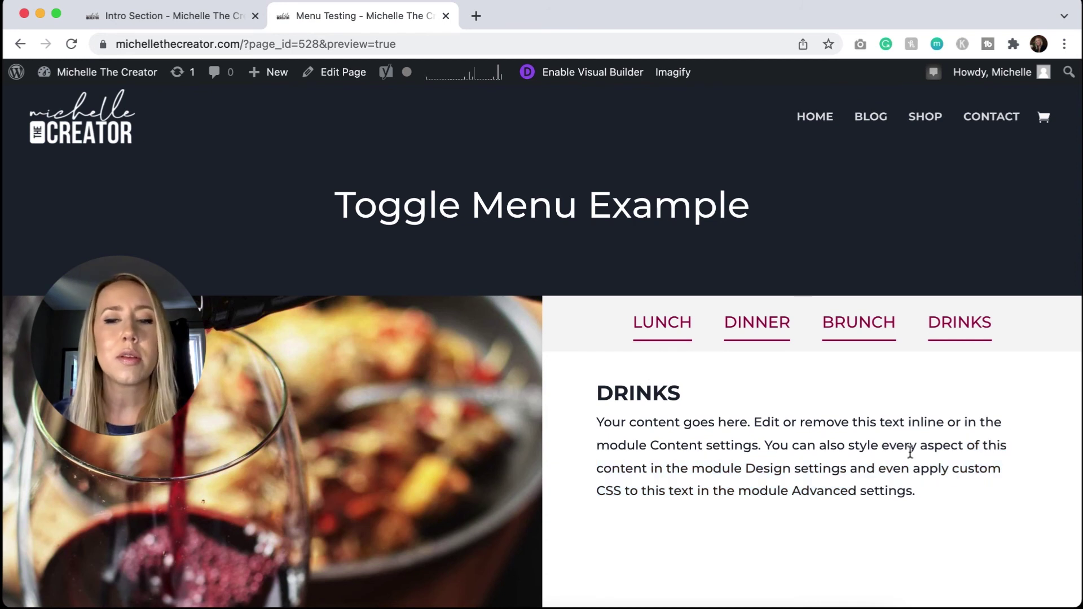
click(754, 329)
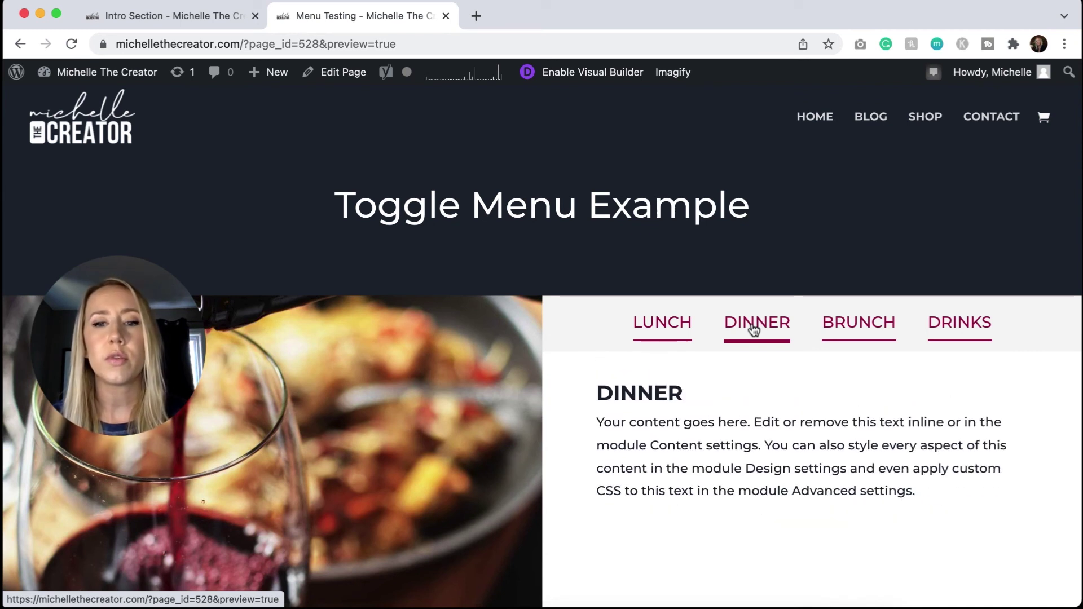
click(868, 328)
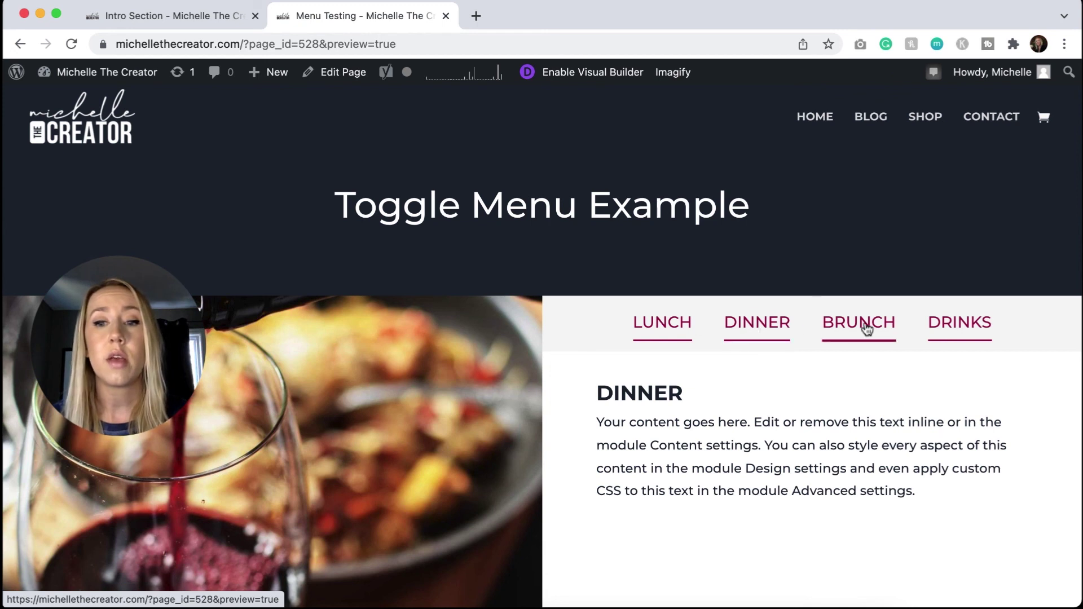